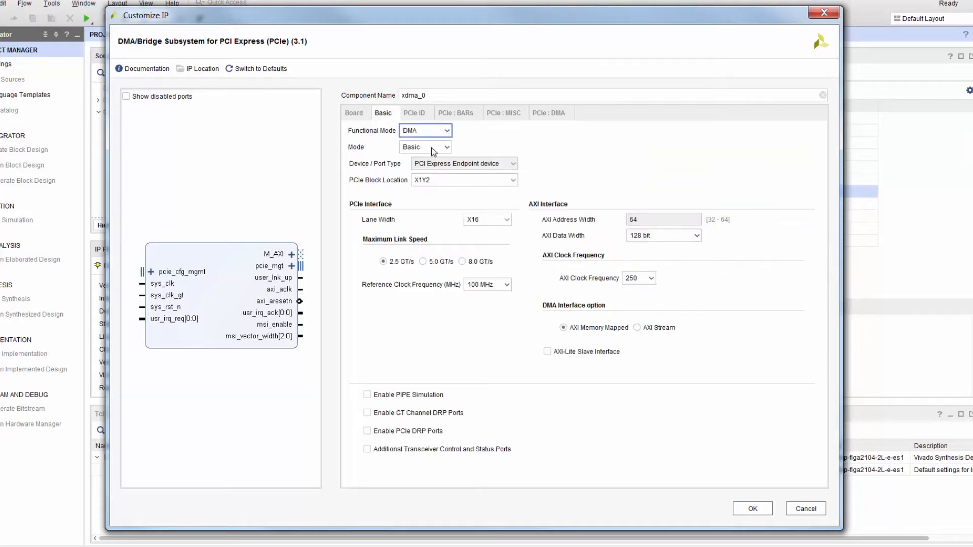
- Switch the DMA/Bridge Subsystem for PCIe configuration to Advanced mode and set the maximum link speed to 8.0 GT/s
click(433, 147)
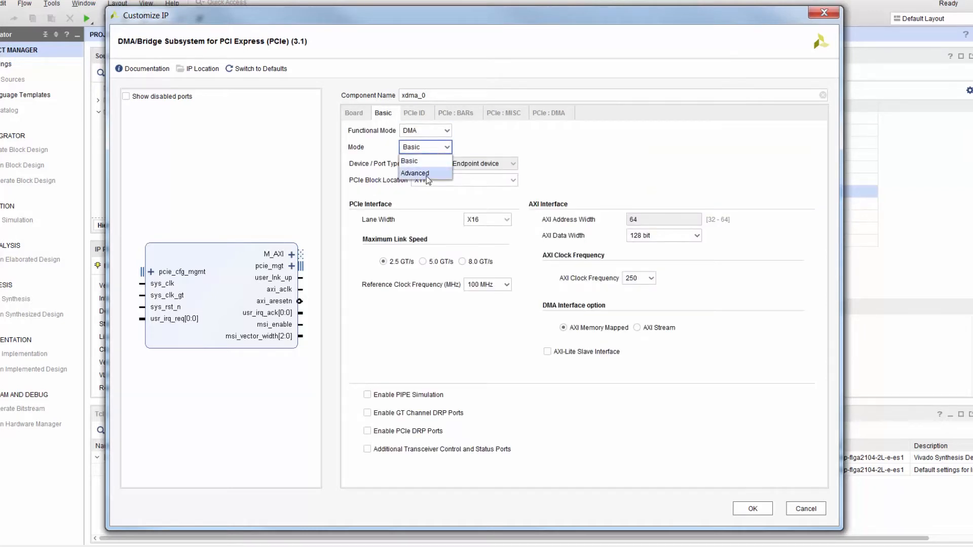
click(426, 173)
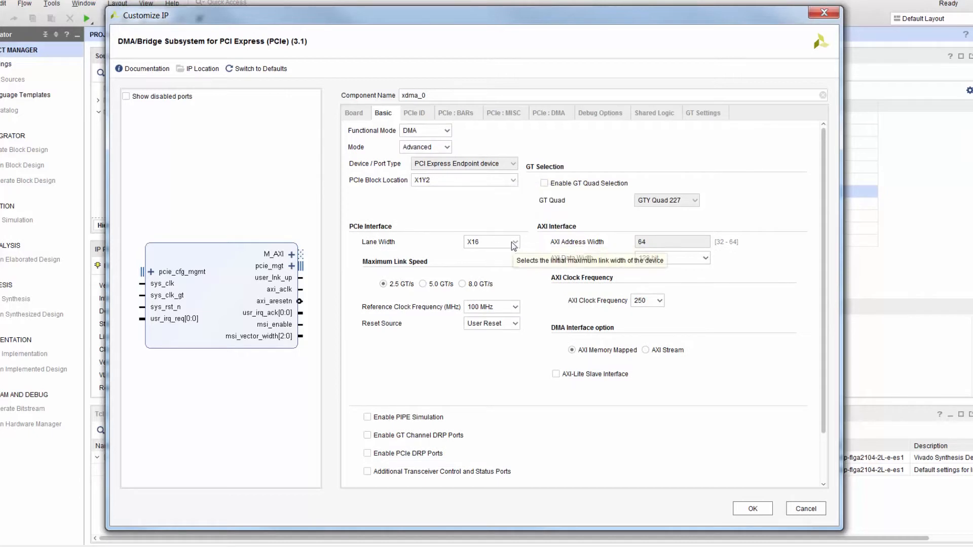
click(463, 284)
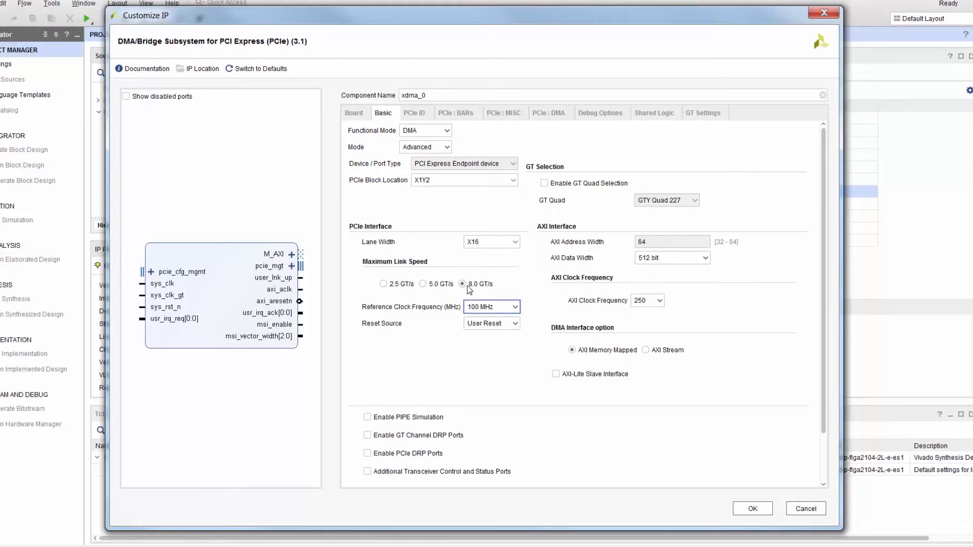
- Enable the debug options JTAG Debugger, In System IBERT and Descrambler for Gen3 Mode for the core
click(603, 112)
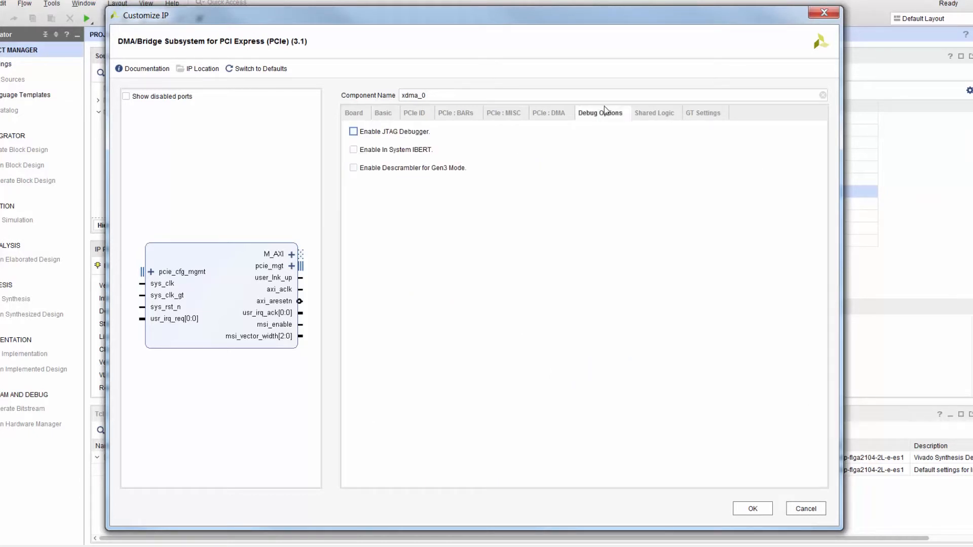
click(354, 131)
click(354, 150)
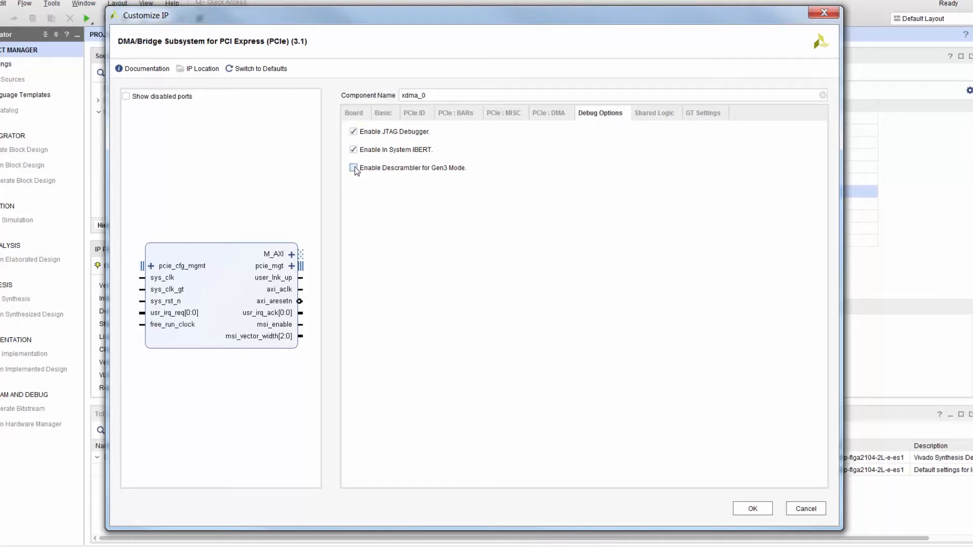
- Accept the core customization, allow the IP directory's creation, and skip generating the output products
click(739, 510)
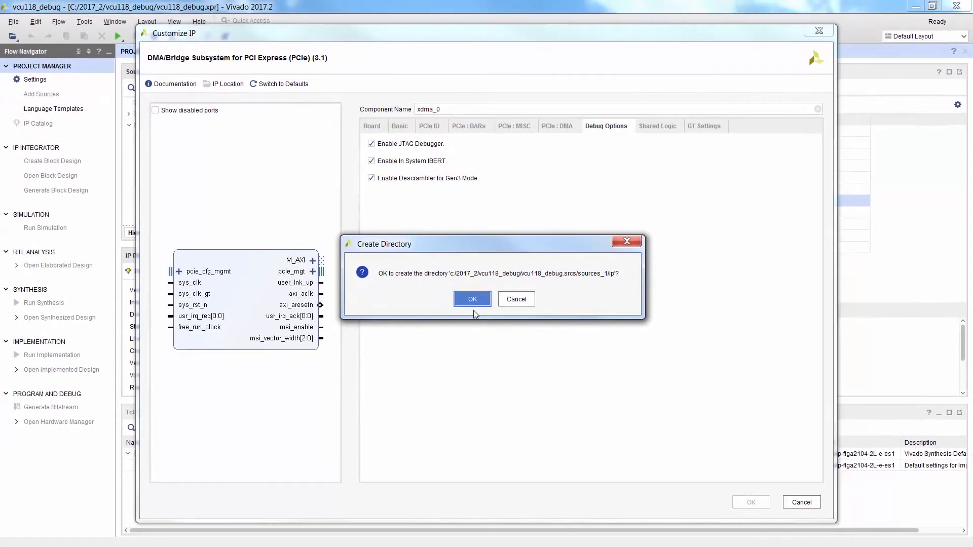
click(466, 296)
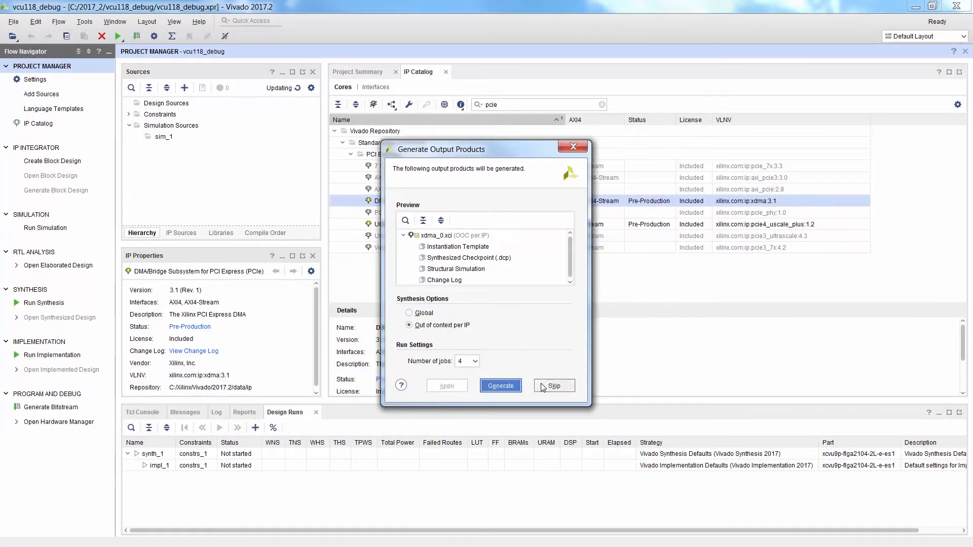
click(542, 387)
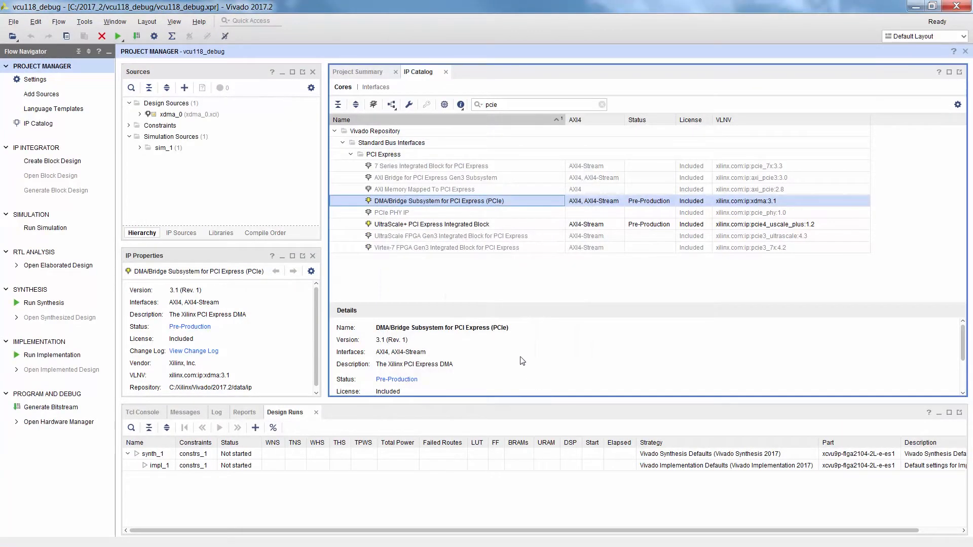
- Open the IP example design of xdma_0, placing its project directory in C:/2017_2/vcu118_debug
click(169, 114)
right_click(170, 115)
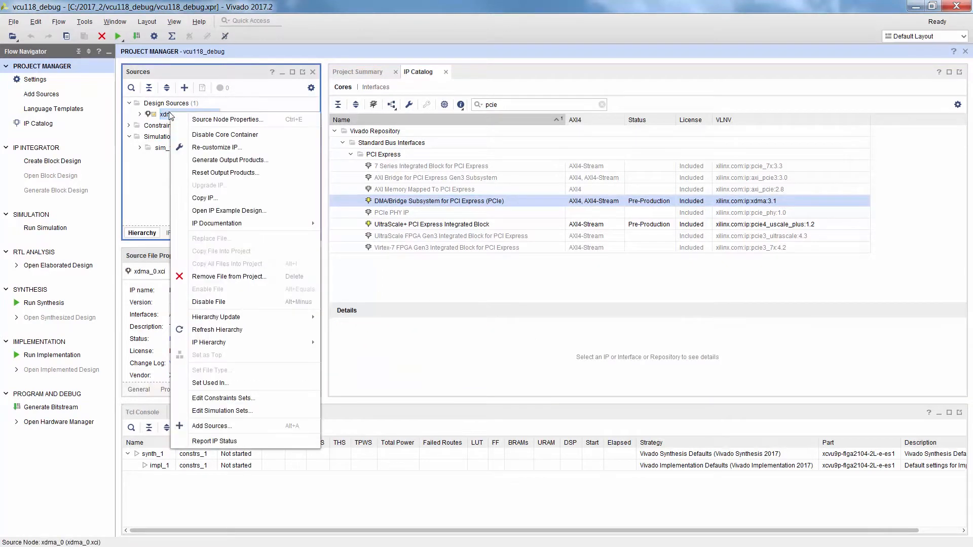
click(242, 211)
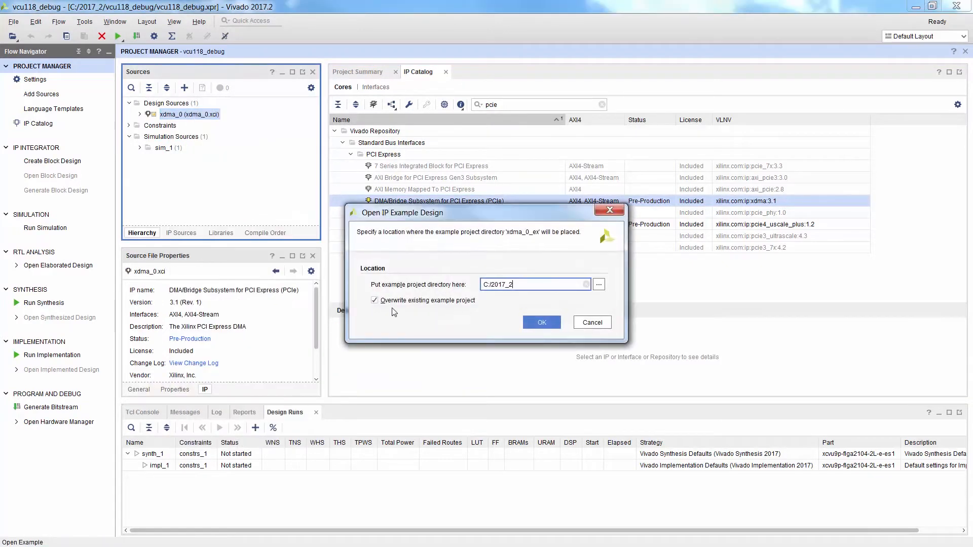
click(599, 285)
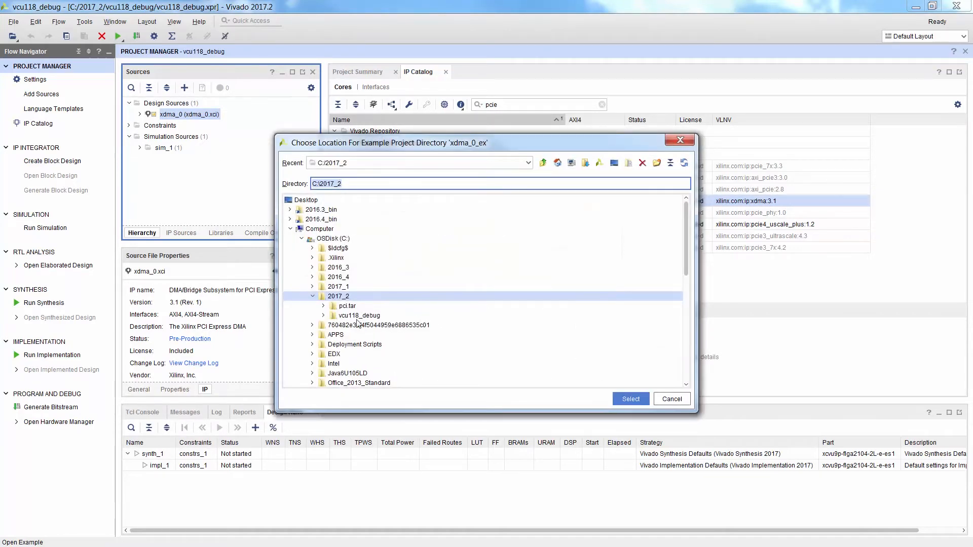
click(346, 316)
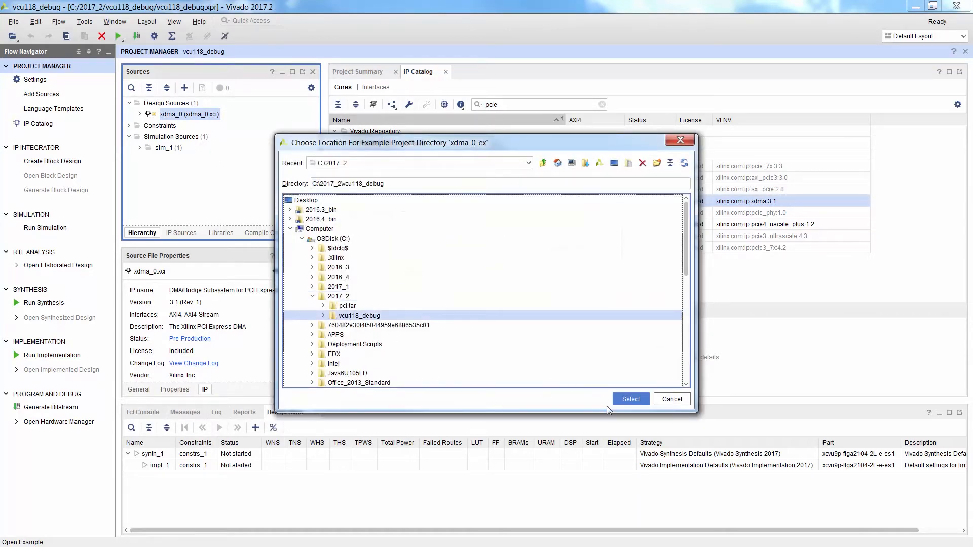
click(615, 401)
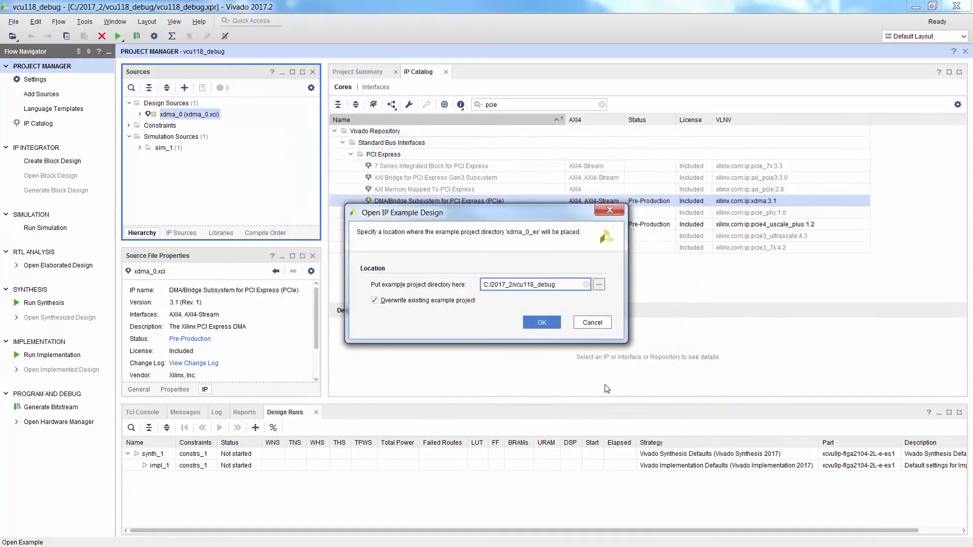
click(552, 327)
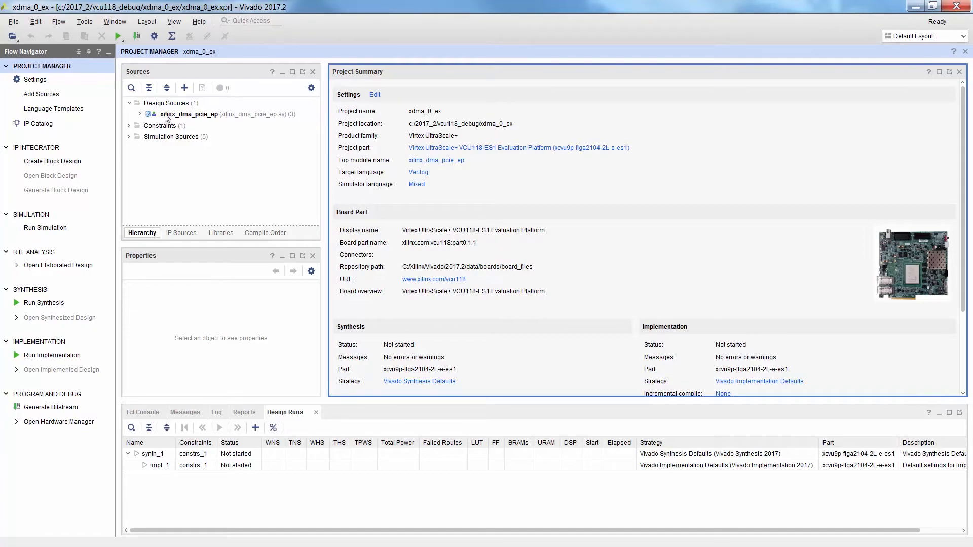
- Open the top-level source xilinx_dma_pcie_ep.sv and review its code down to the xdma instance's port connections
double_click(166, 116)
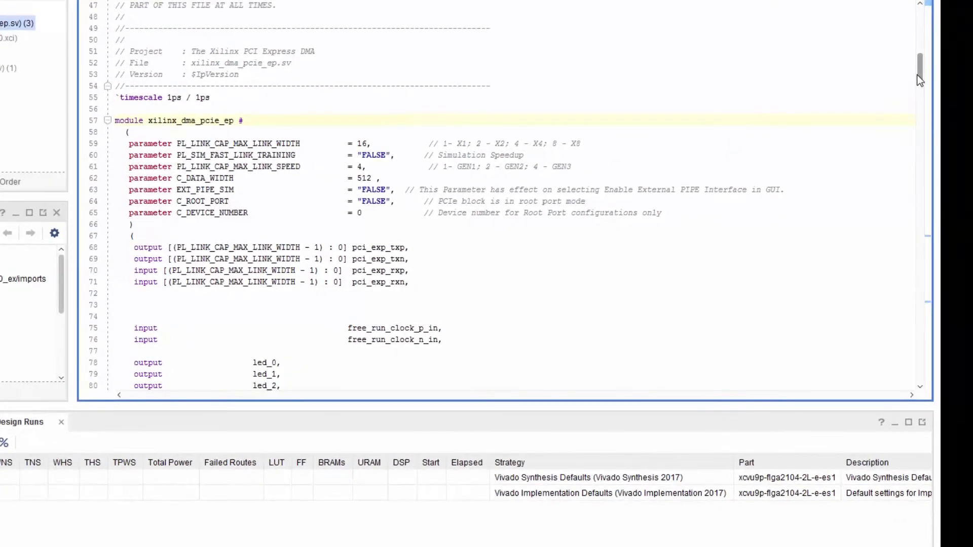
drag(956, 154, 957, 161)
drag(918, 85, 920, 96)
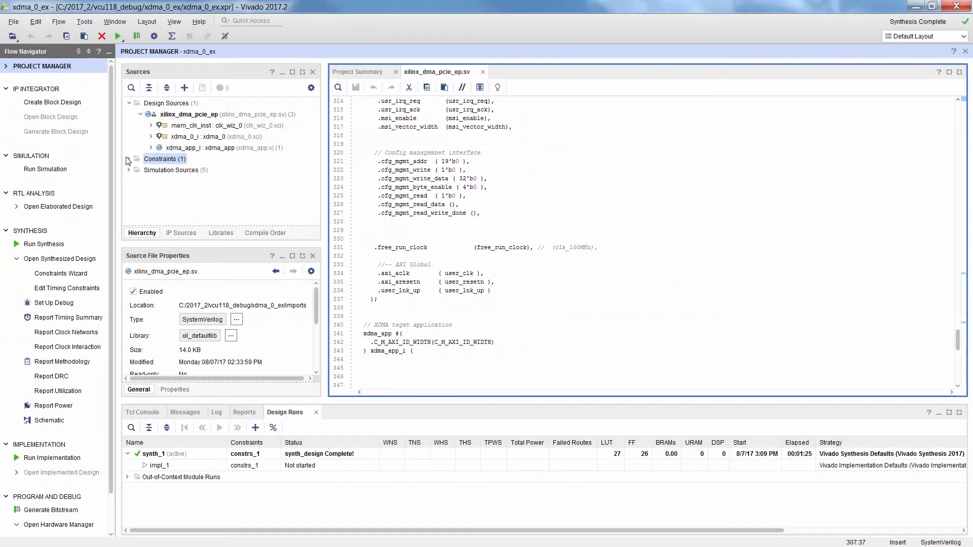
- Create a project-local XDC constraints file named debug and add it to the constraint set constrs_1
click(128, 159)
right_click(163, 165)
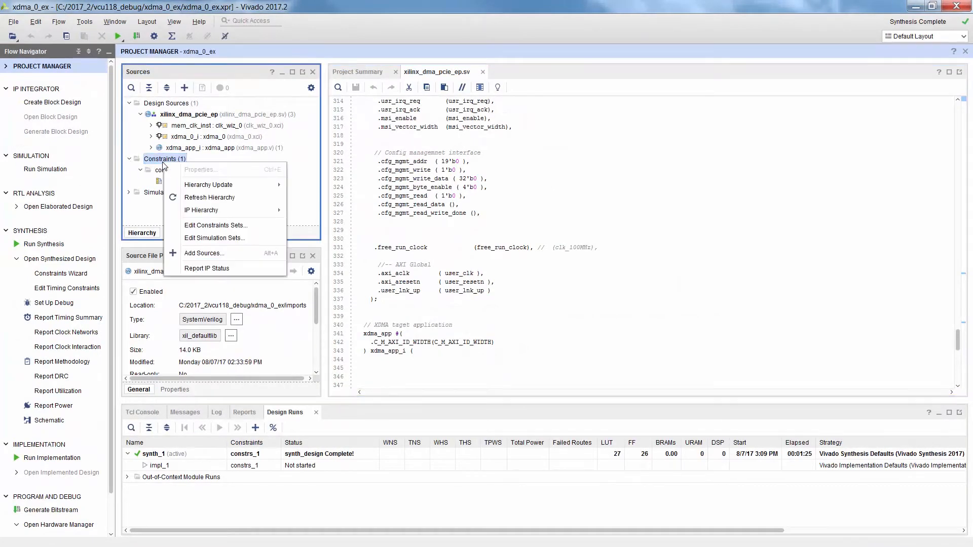
click(211, 254)
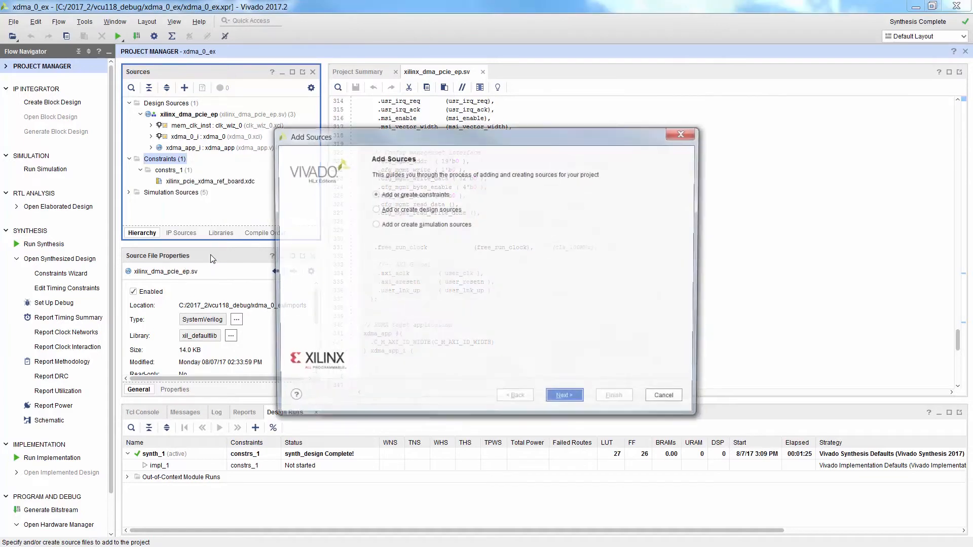
click(562, 400)
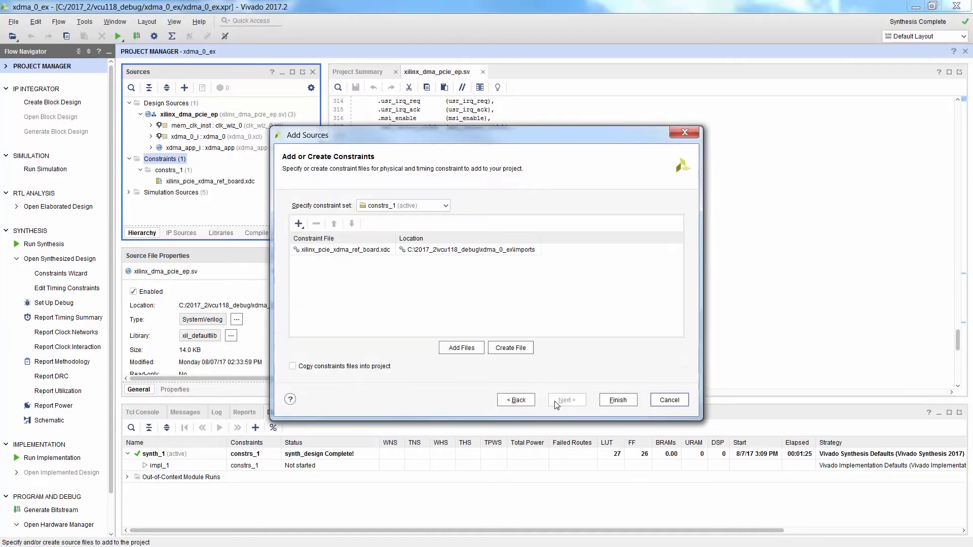
click(517, 350)
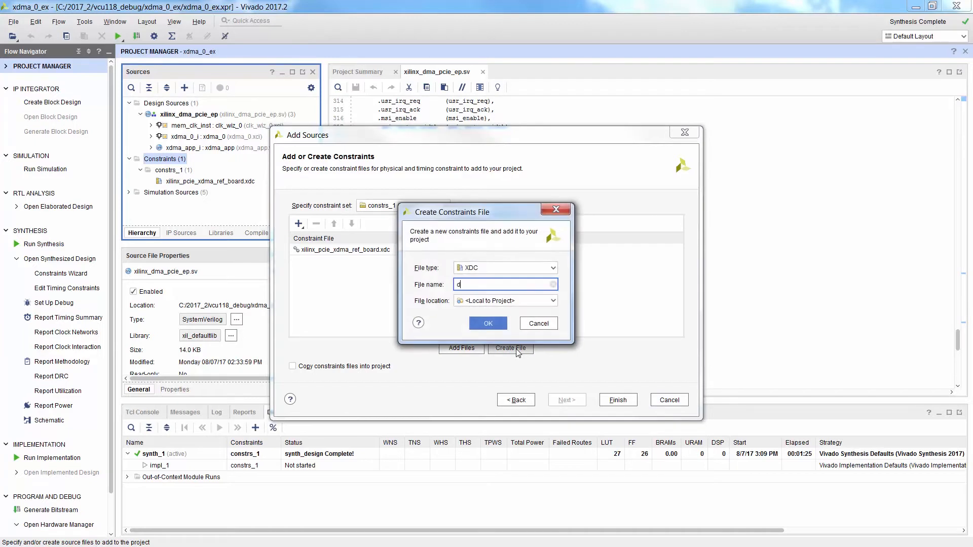
key(Return)
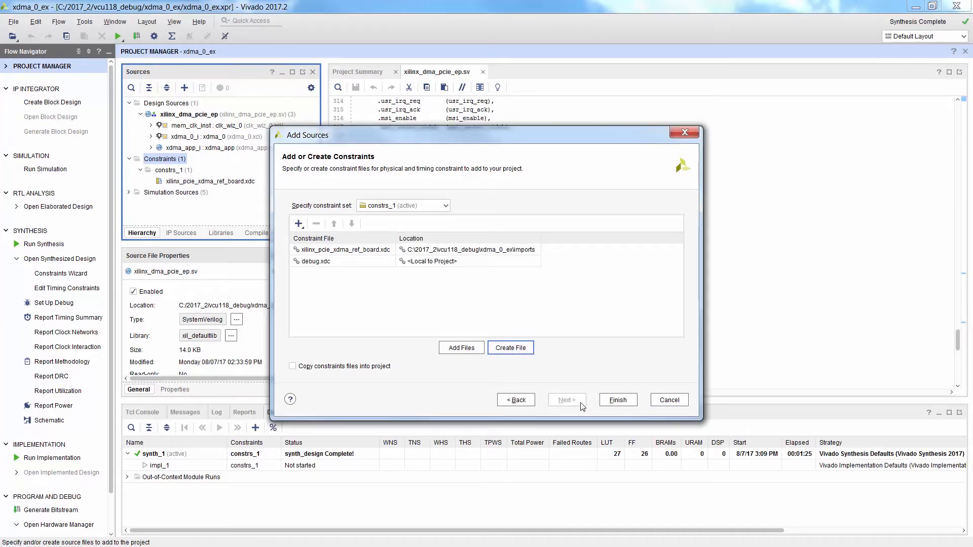
click(618, 402)
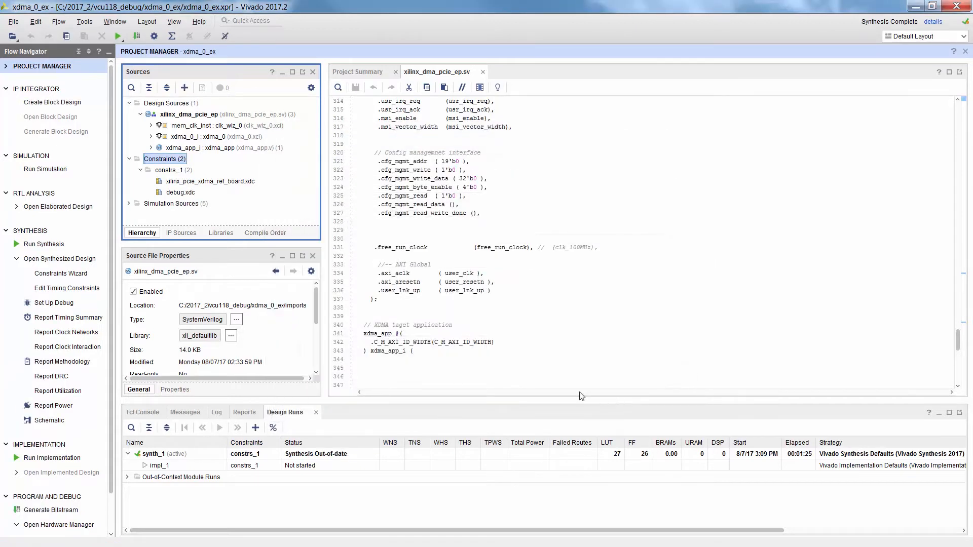
- Exclude debug.xdc from synthesis so it is used in implementation only, and make it the target constraint file
click(169, 193)
drag(316, 310, 315, 346)
click(145, 347)
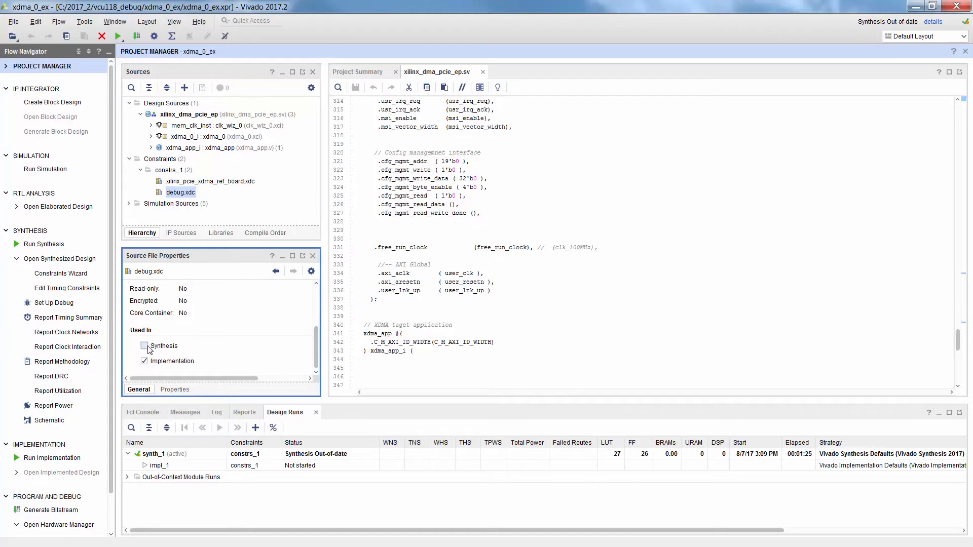
right_click(182, 193)
click(258, 369)
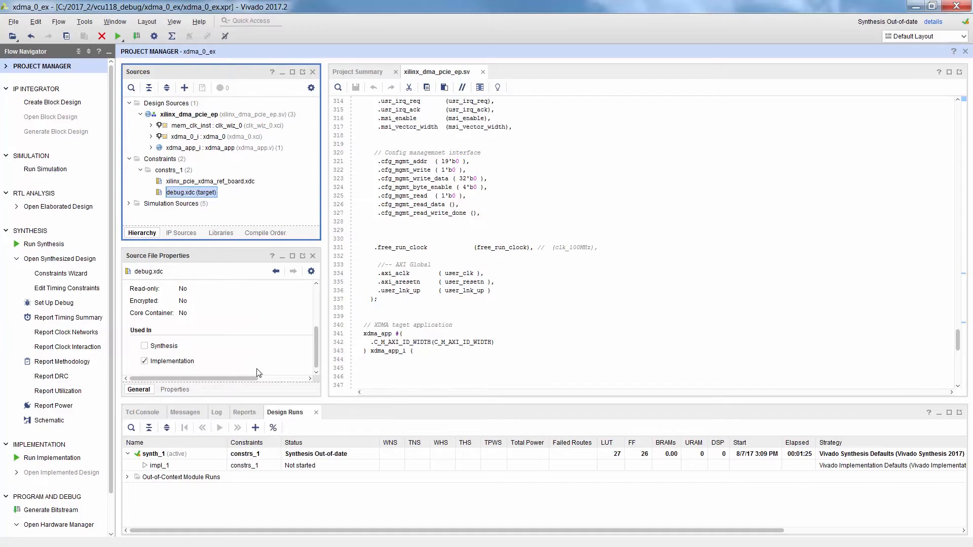
- Rerun synthesis of the example project and open the synthesized design once the run completes
click(51, 245)
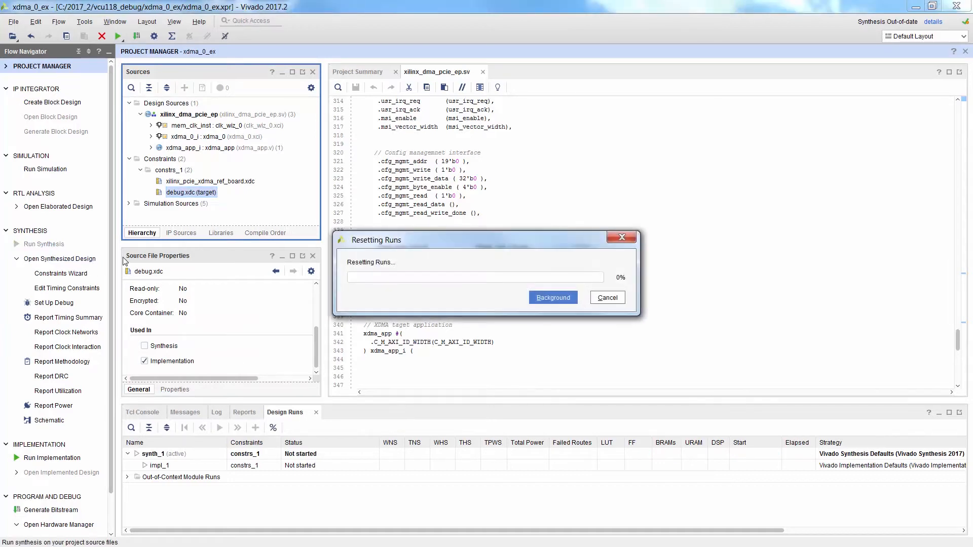
click(500, 344)
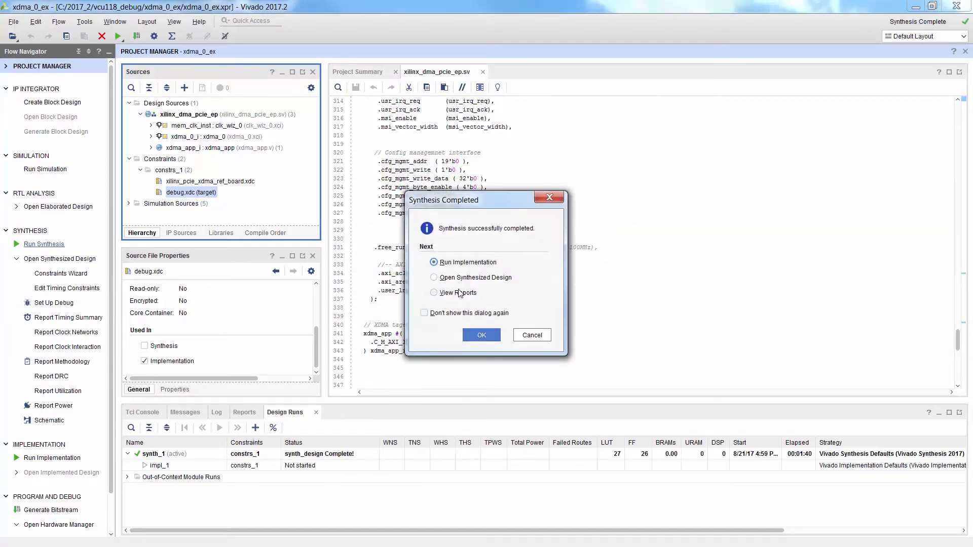
click(441, 280)
click(480, 335)
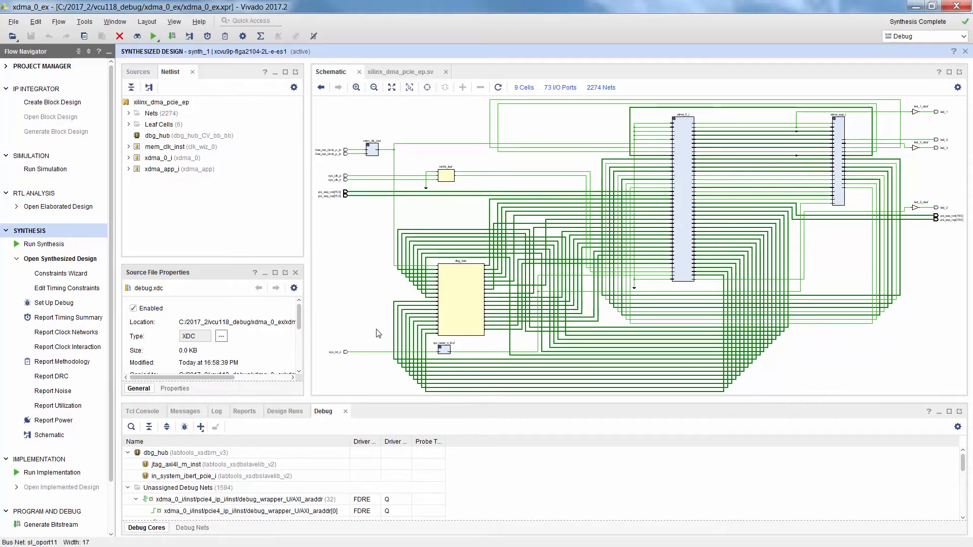
- Start the Set Up Debug wizard, sort the nets by name, and remove the nets with an undefined clock domain
click(54, 303)
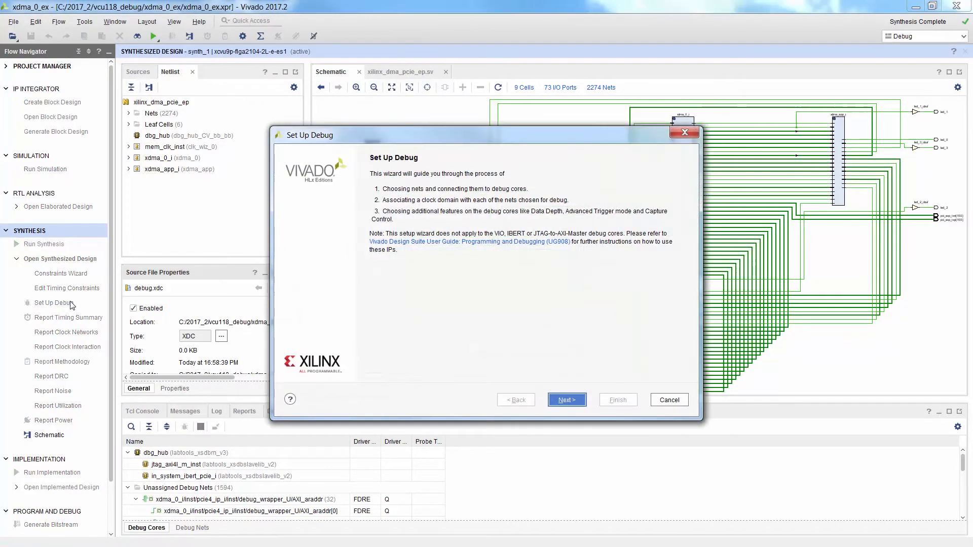
click(565, 401)
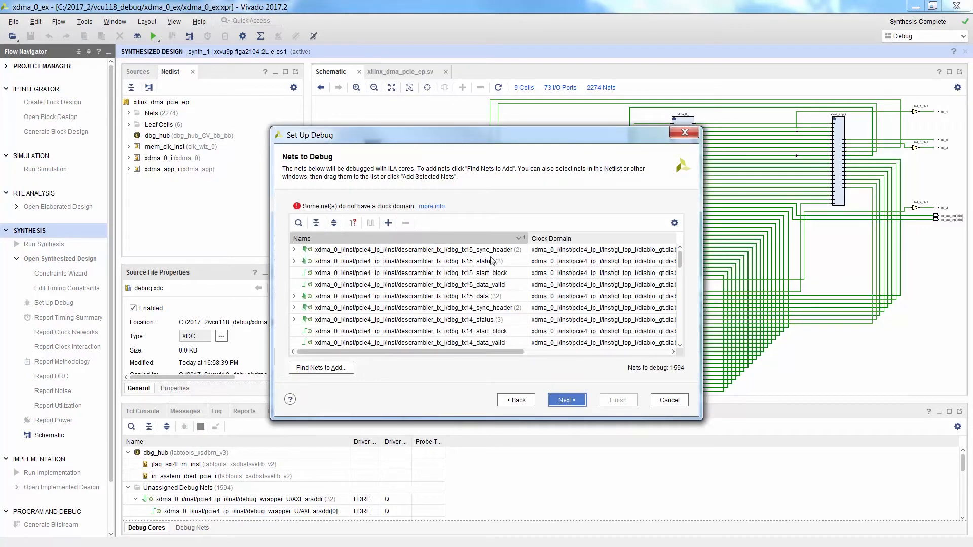
click(513, 238)
click(496, 250)
drag(679, 258, 679, 276)
scroll(676, 273, down, 3)
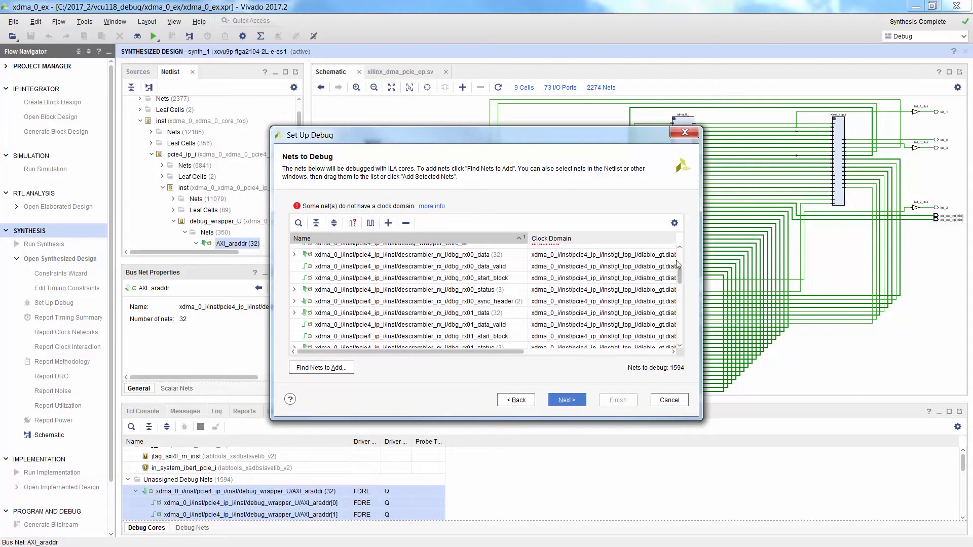
click(491, 254)
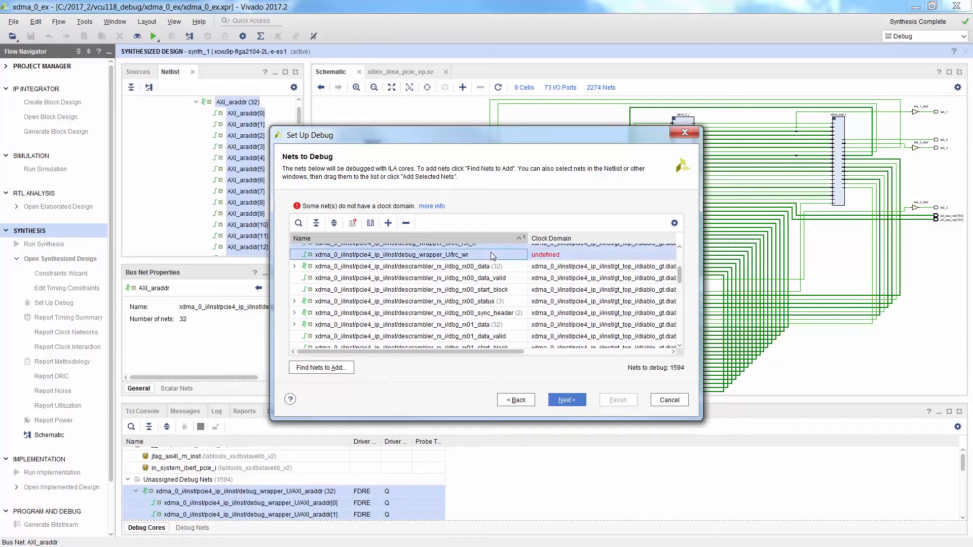
click(409, 225)
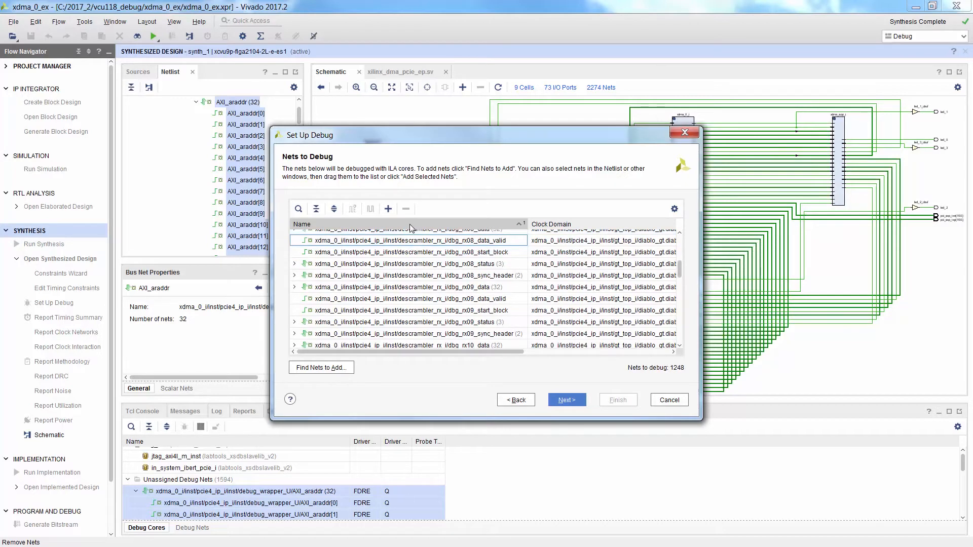
- Finish the debug setup with the default ILA core options: a data depth of 1024 and 0 input pipe stages
click(561, 403)
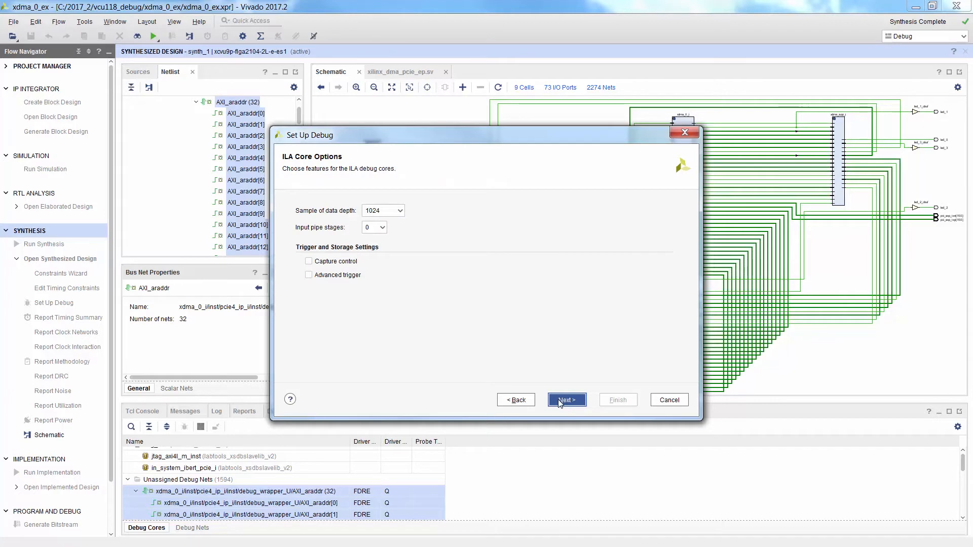
click(561, 401)
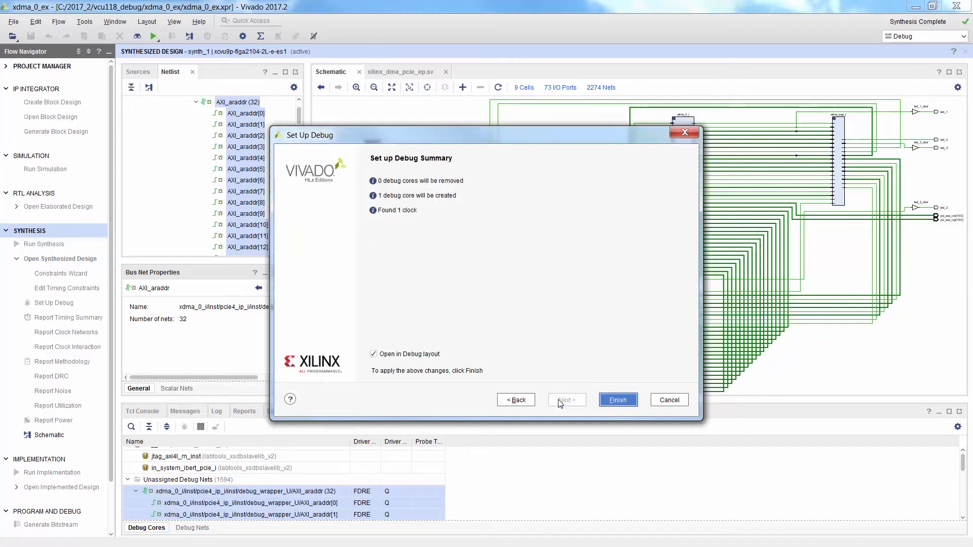
click(611, 401)
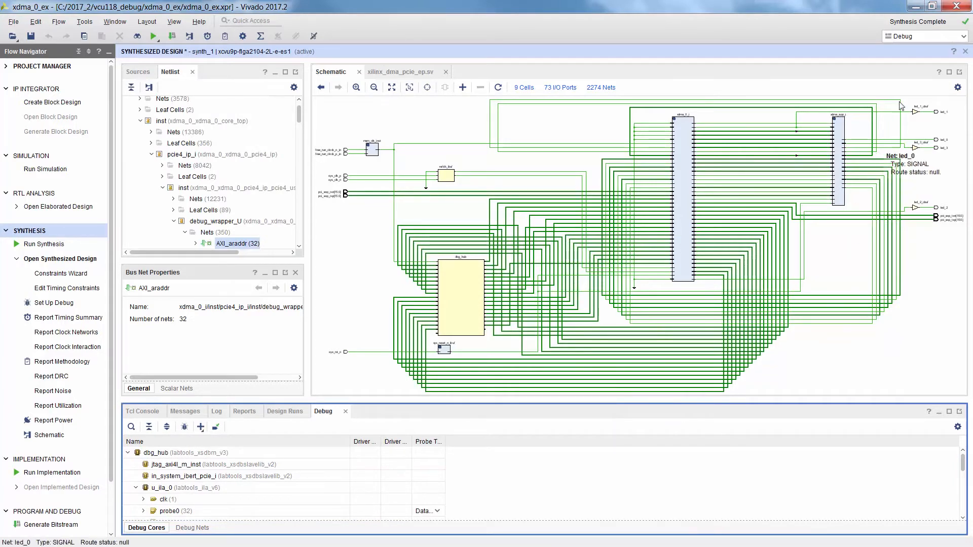
- Close the synthesized design with its changes saved, and open debug.xdc to review the debug core constraints
click(965, 52)
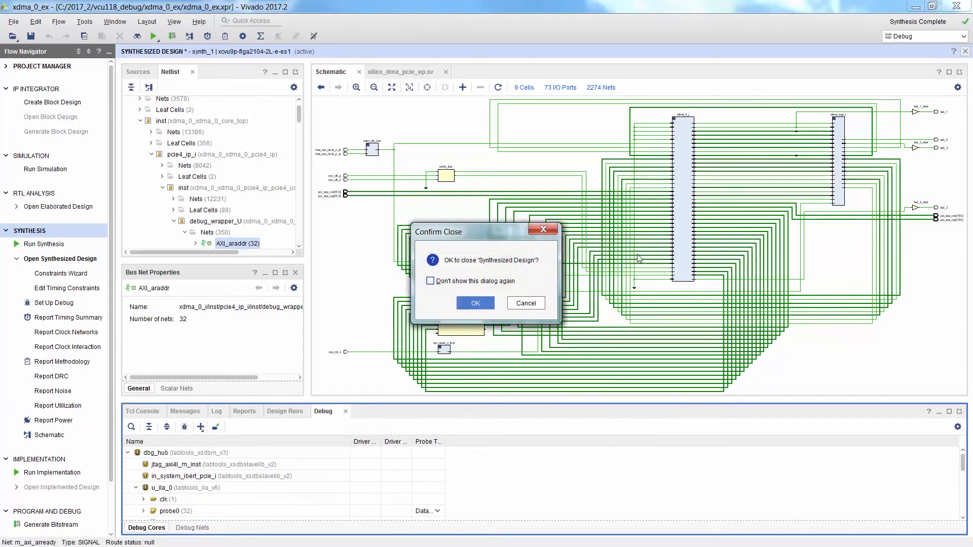
click(475, 303)
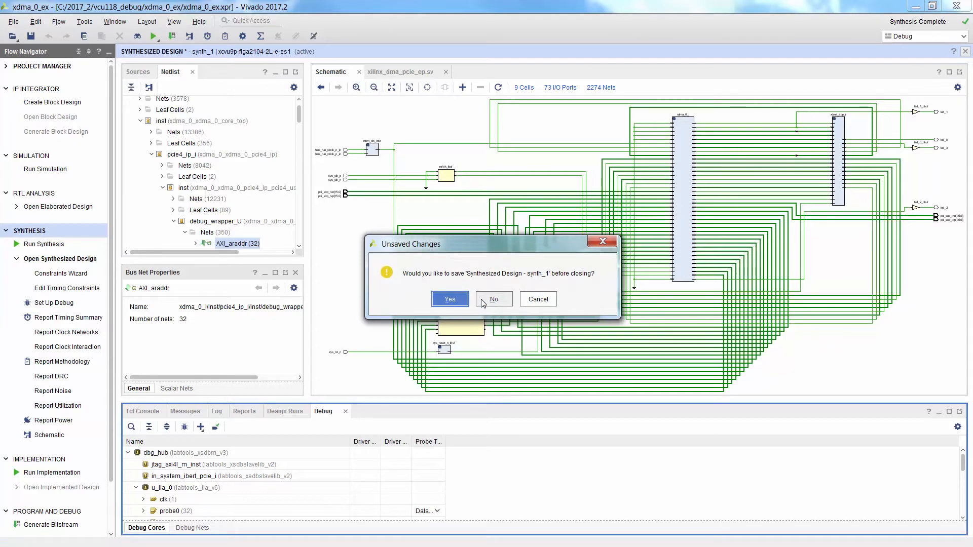
click(450, 300)
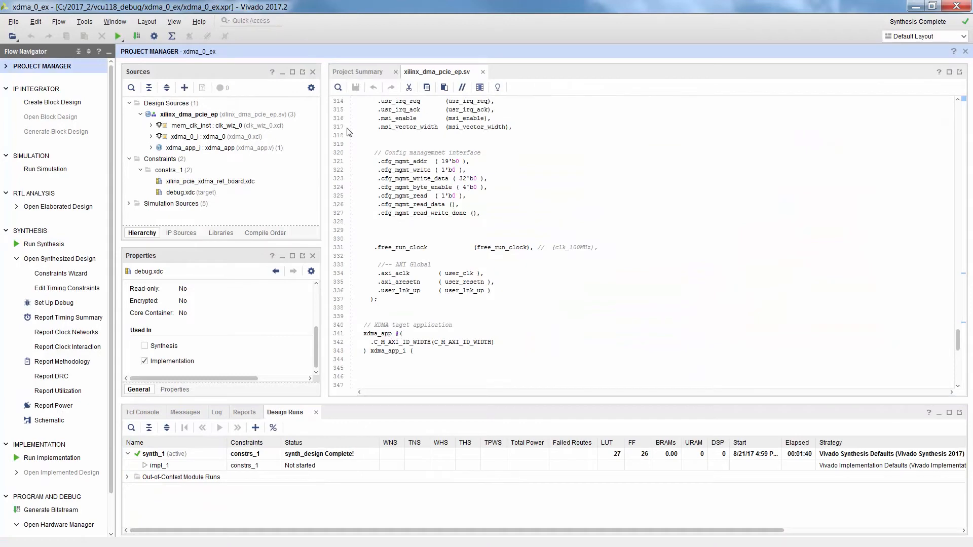
double_click(173, 193)
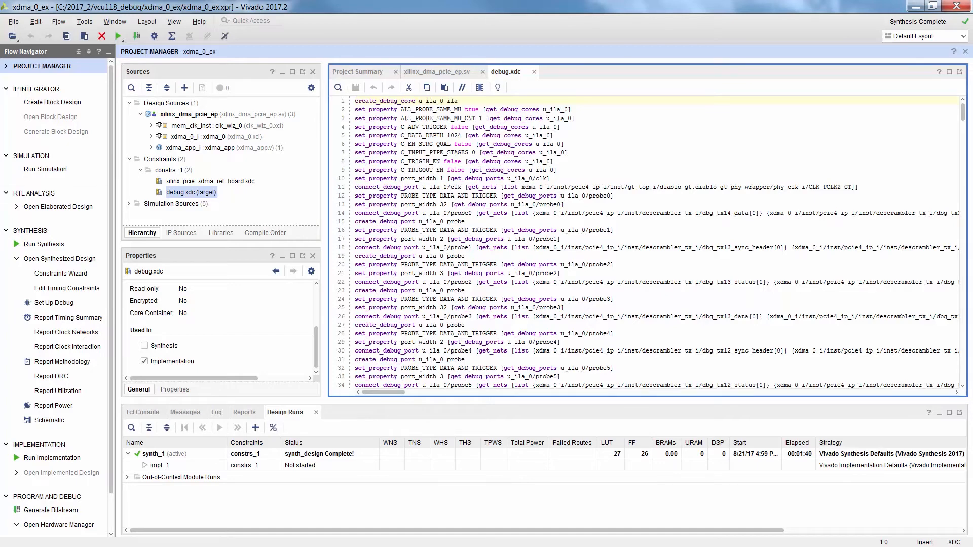
click(332, 111)
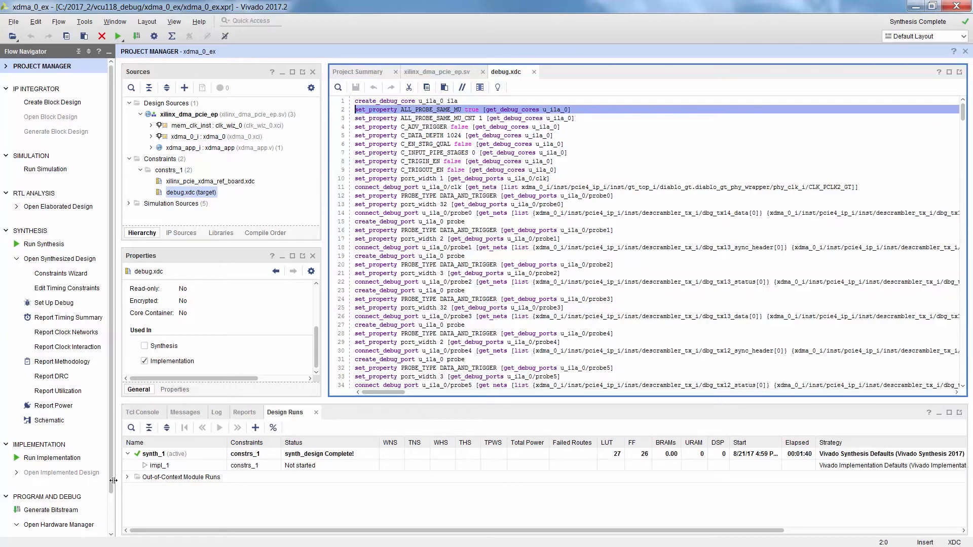
- Run implementation on the local host with 4 jobs, and open the implemented design to inspect the device layout
click(64, 459)
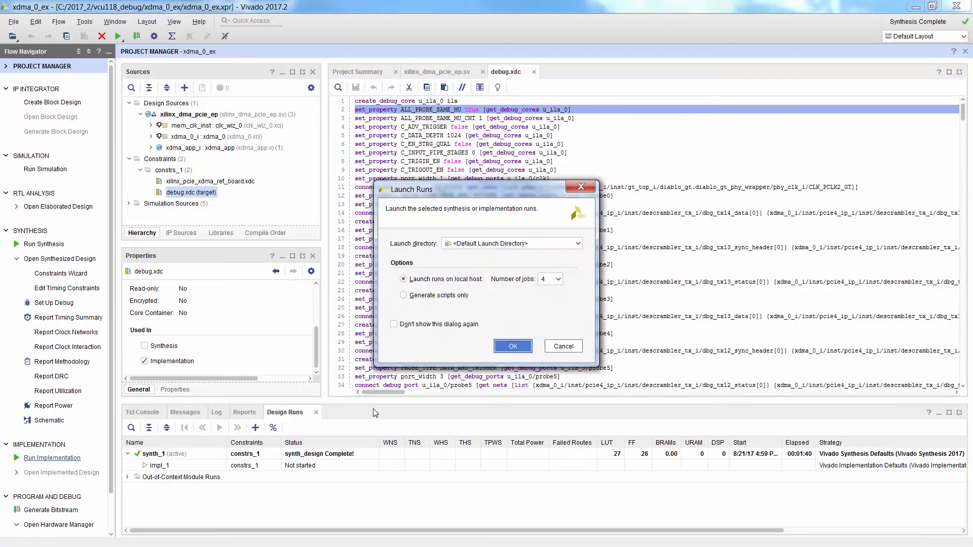
click(502, 346)
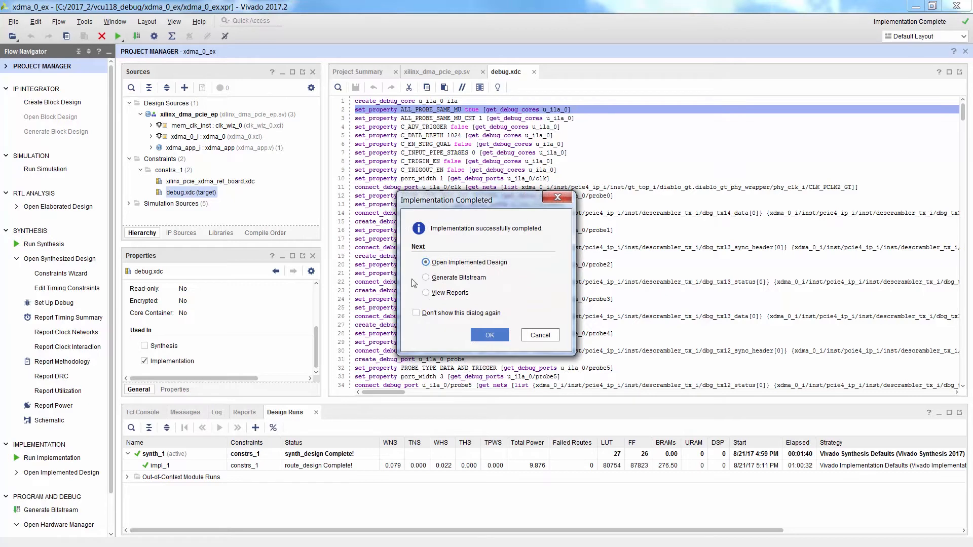
click(497, 341)
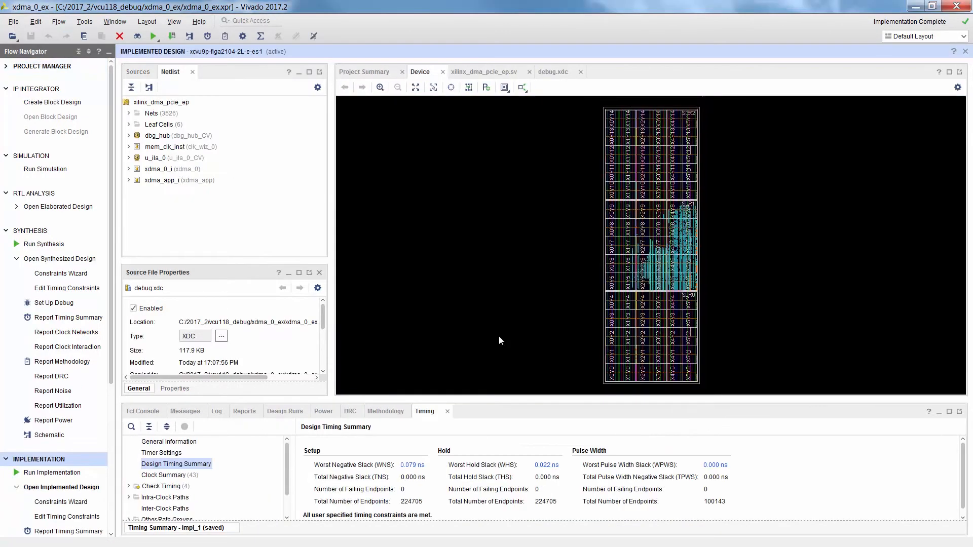
drag(636, 212, 714, 298)
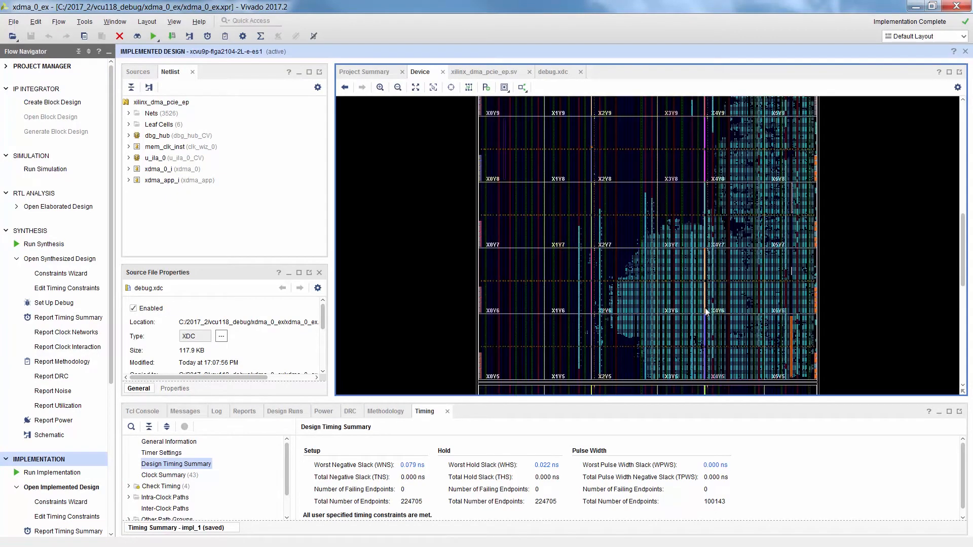
mouse_move(793, 354)
- Close the implemented design and generate the bitstream on the local host with 4 jobs
click(965, 52)
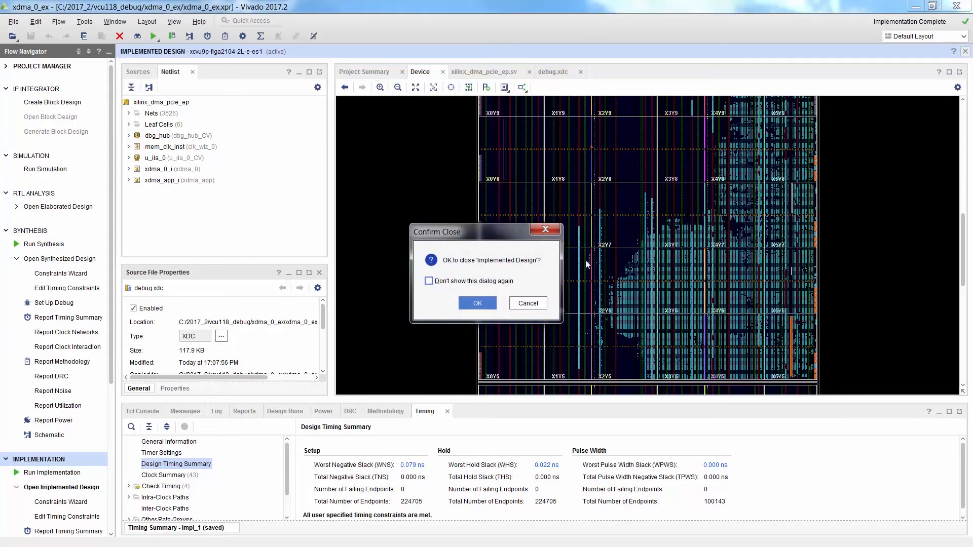
click(478, 303)
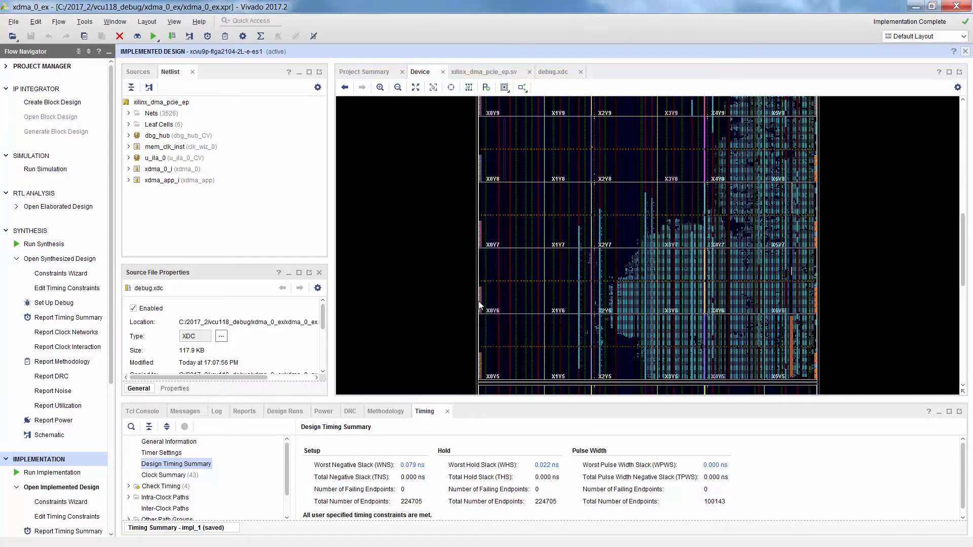
drag(111, 394, 125, 521)
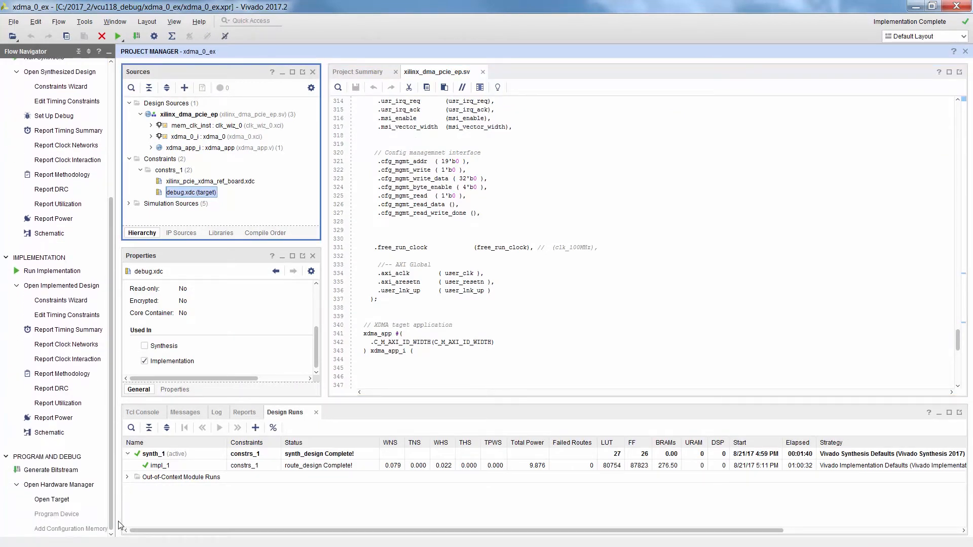
click(51, 470)
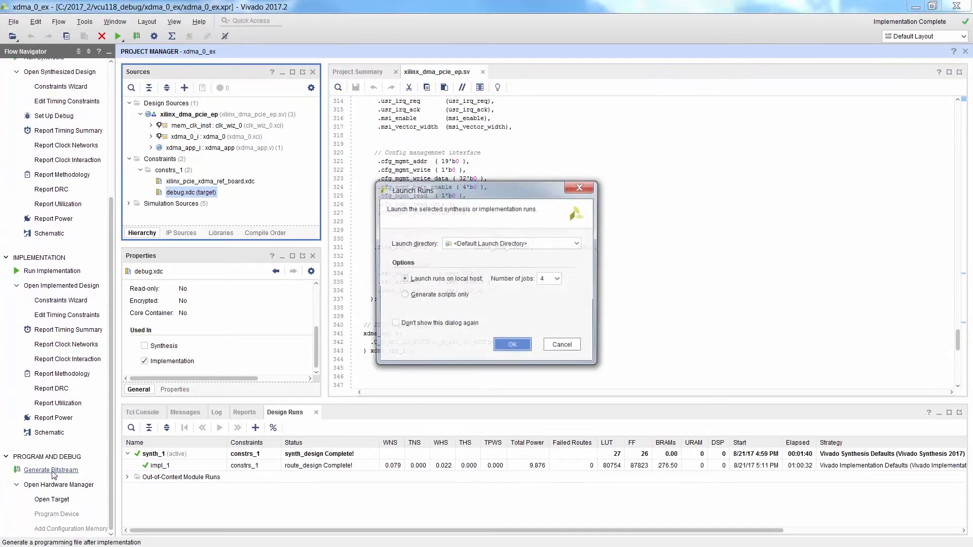
click(511, 347)
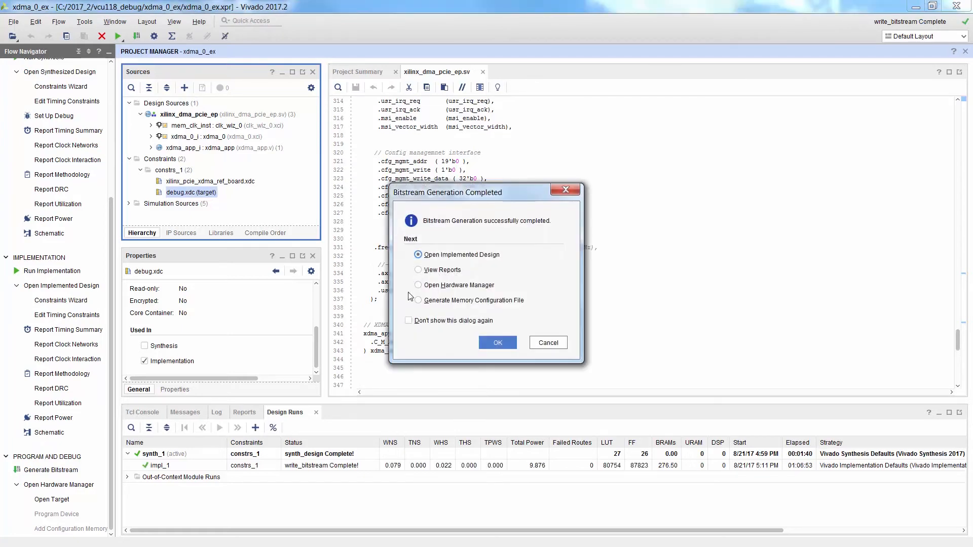
- Open the Hardware Manager after bitstream generation and auto-connect to the hardware target
click(419, 284)
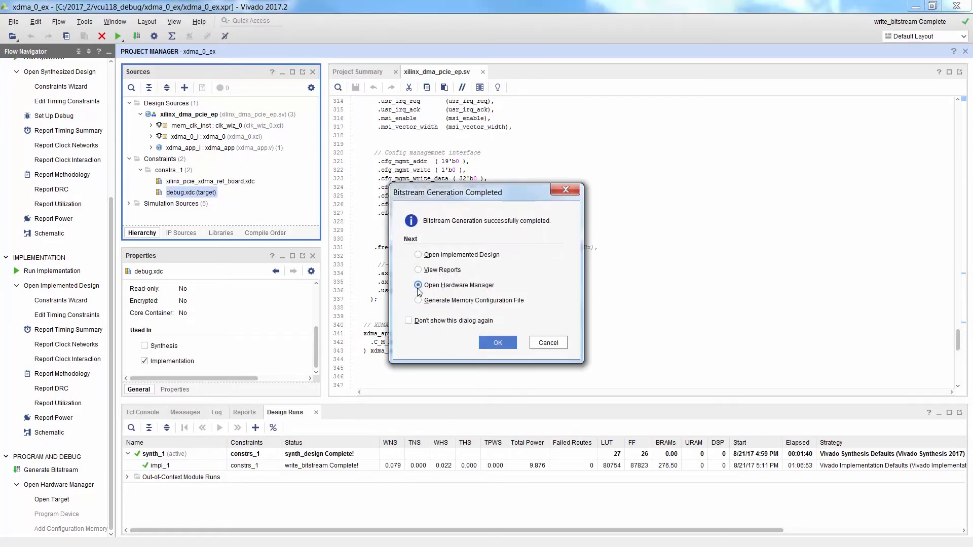
click(507, 345)
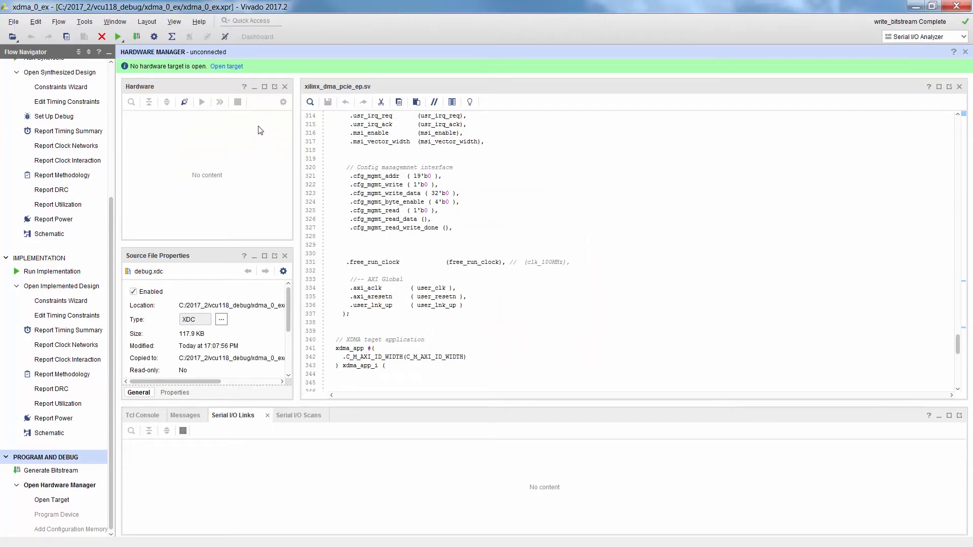
click(233, 67)
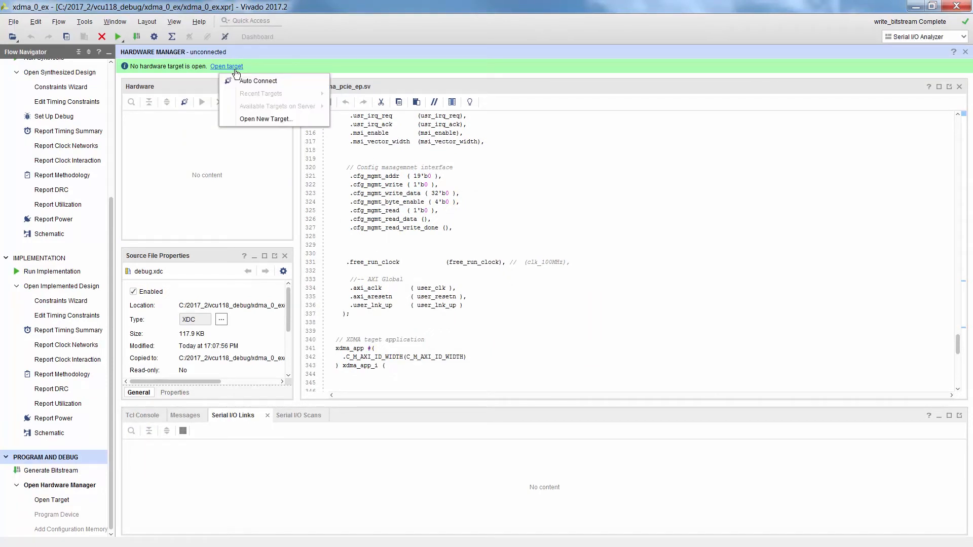
click(243, 77)
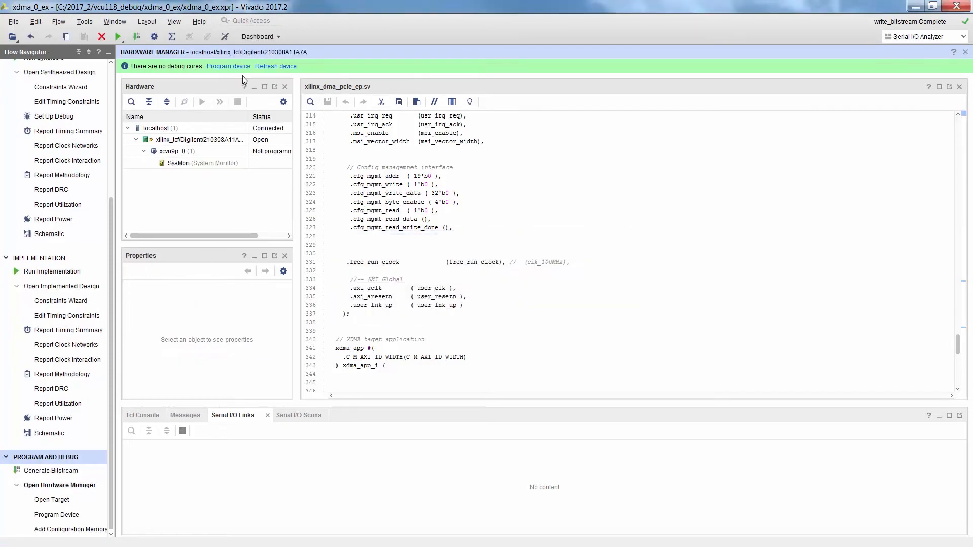
- Program the xcvu9p_0 device with the xilinx_dma_pcie_ep bitstream and debug probes files, keeping the end of startup check enabled
click(237, 67)
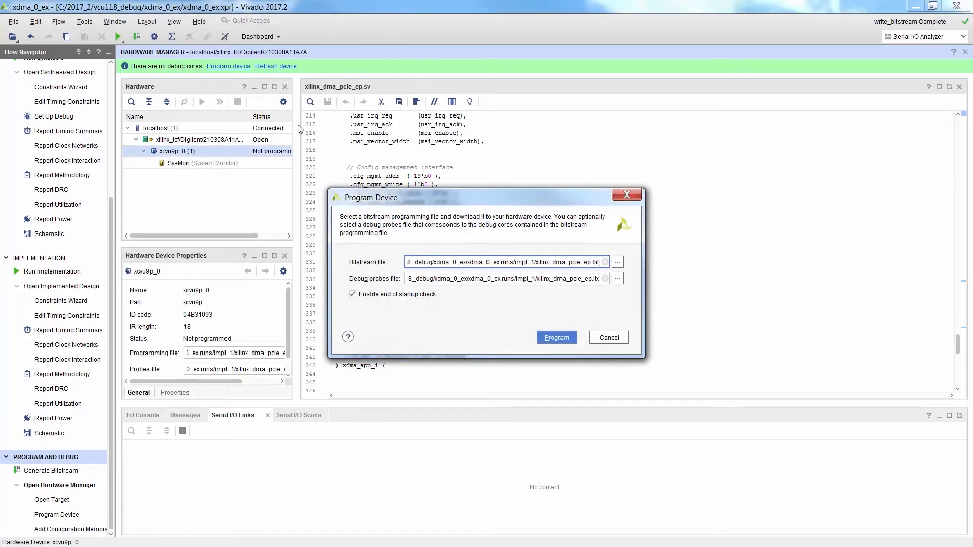
click(547, 339)
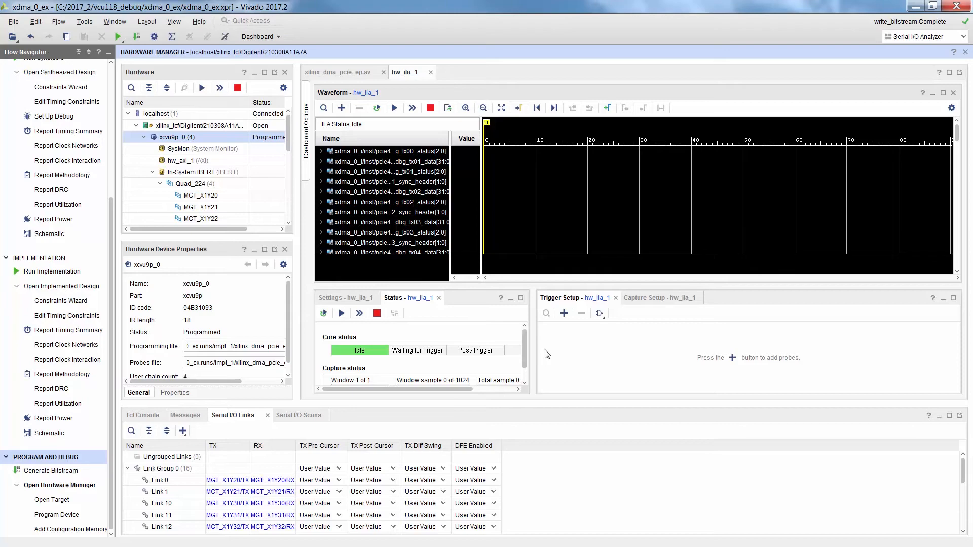
- Print the Tcl working directory and change it to c:/2017_2/vcu118_debug/xdma_0_ex/xdma_0_ex.ip_user_files/mem_init_files/
click(147, 415)
click(173, 527)
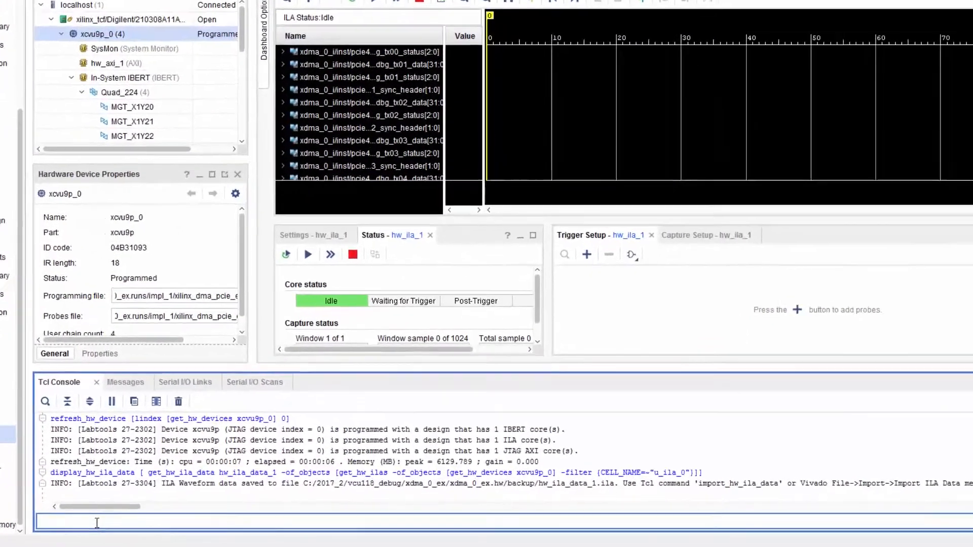
text(pwd)
key(Return)
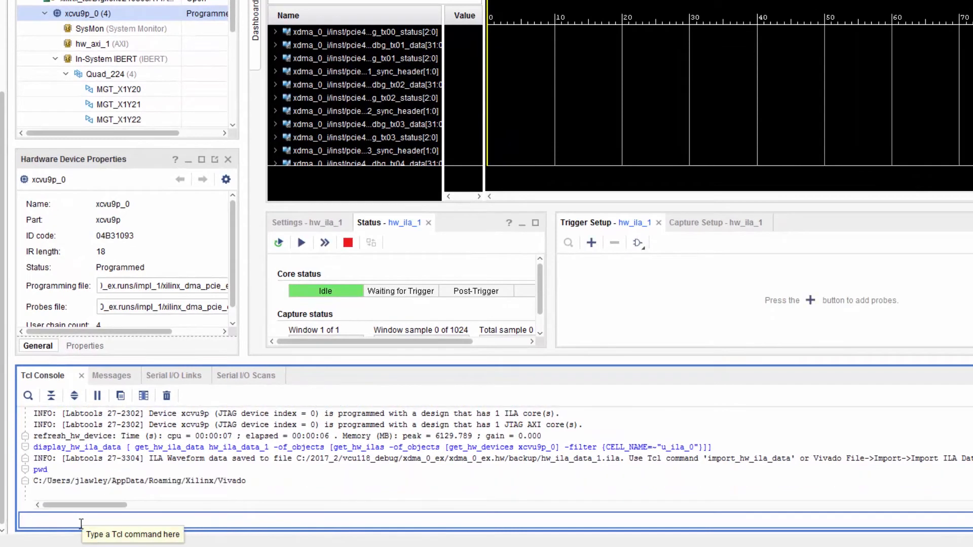
key(Down)
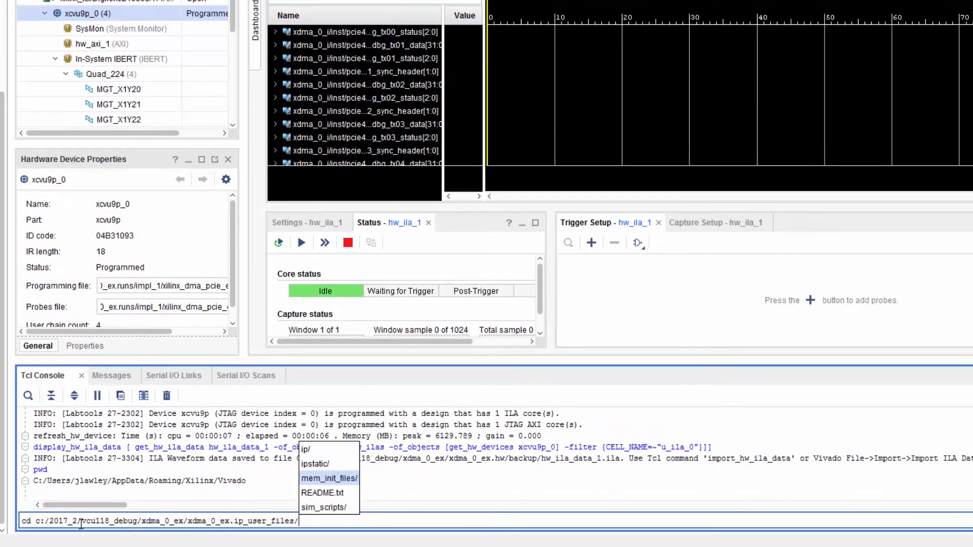
key(Return)
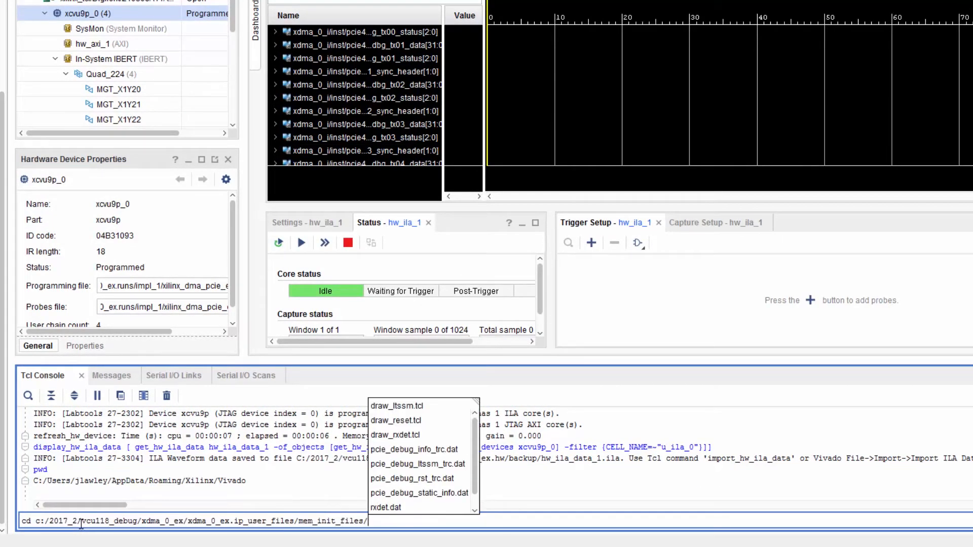
key(Return)
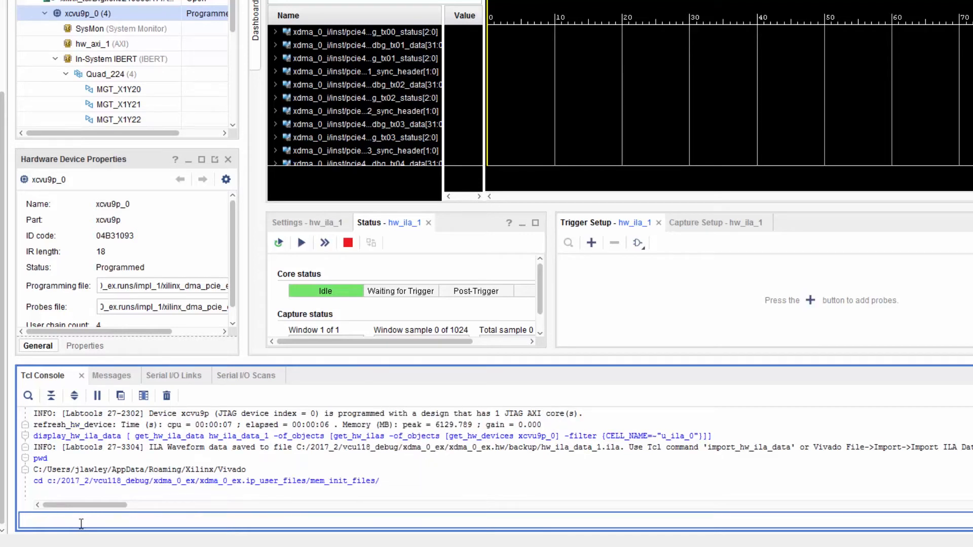
- Source ./test_rd.tcl from the Tcl console to read out the PCIe debug data
text(source ./)
key(Down)
key(Down)
key(Down)
key(Down)
key(Down)
key(Down)
key(Down)
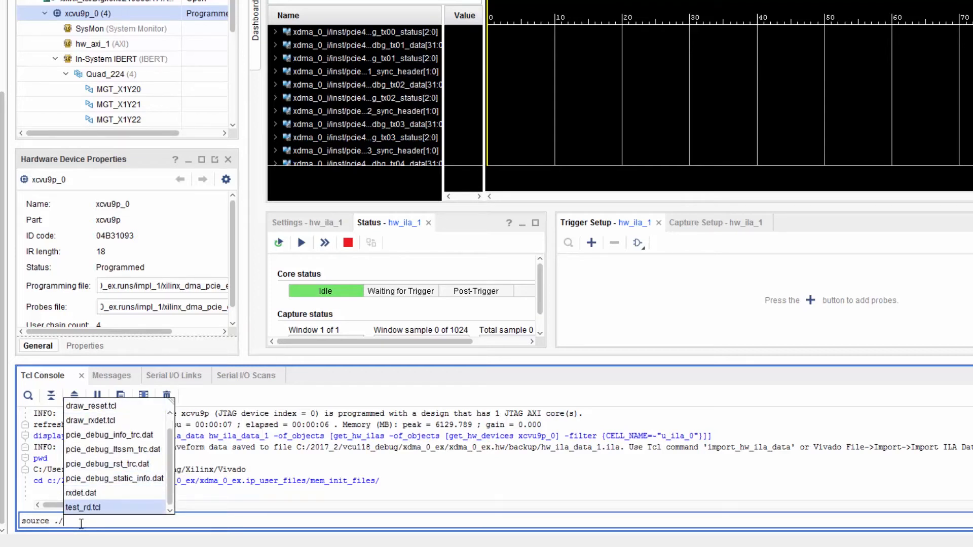
key(Return)
key(Return)
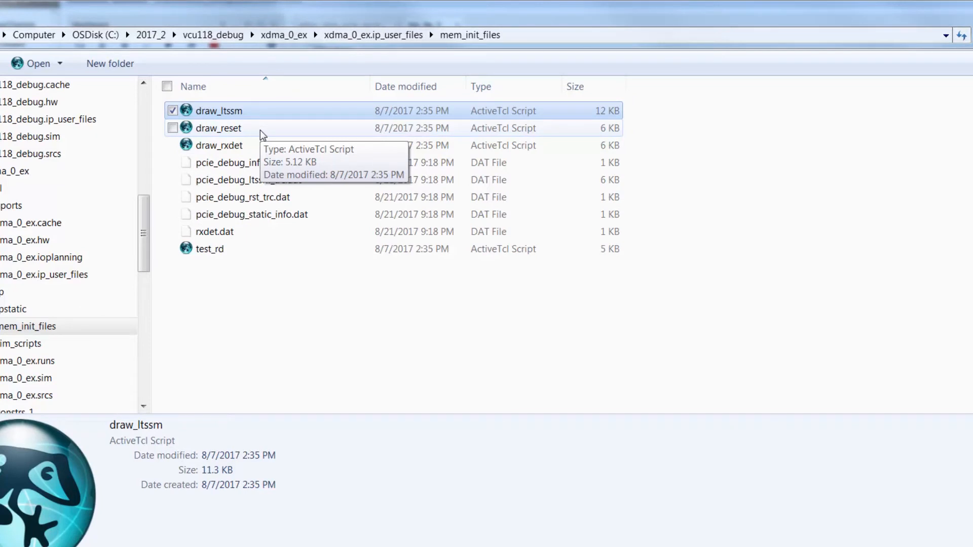
- In Windows Explorer, run draw_reset and draw_rxdet from mem_init_files, viewing and closing the PHY reset and receiver detect diagrams
double_click(260, 130)
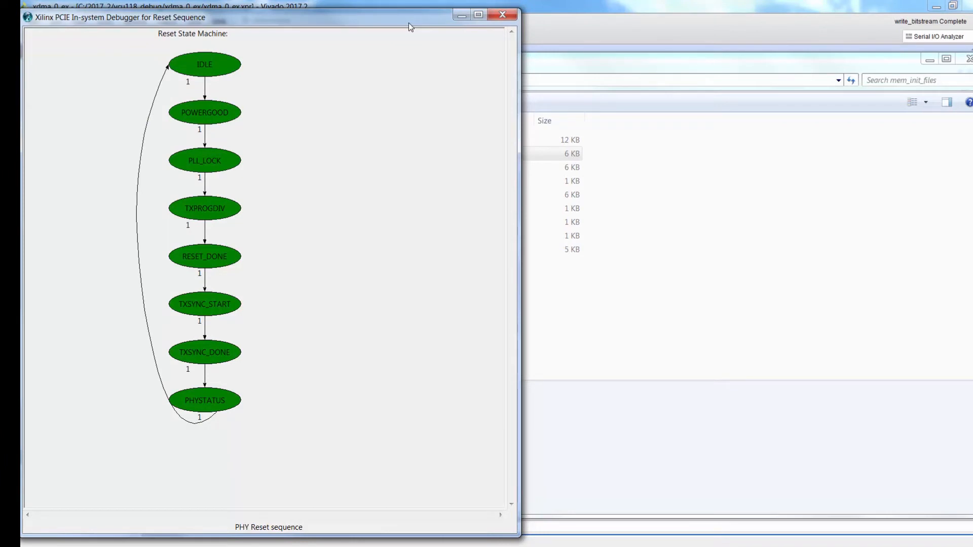
click(503, 14)
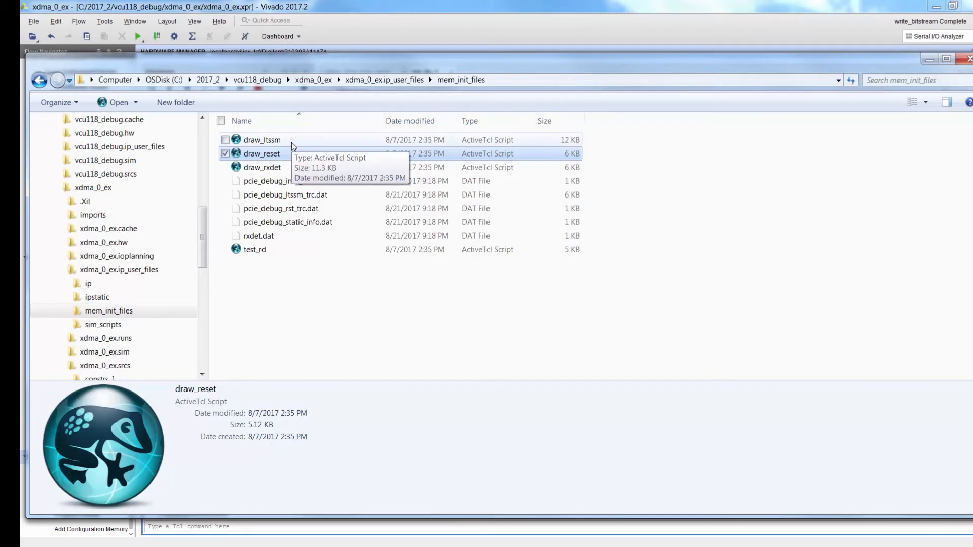
double_click(283, 169)
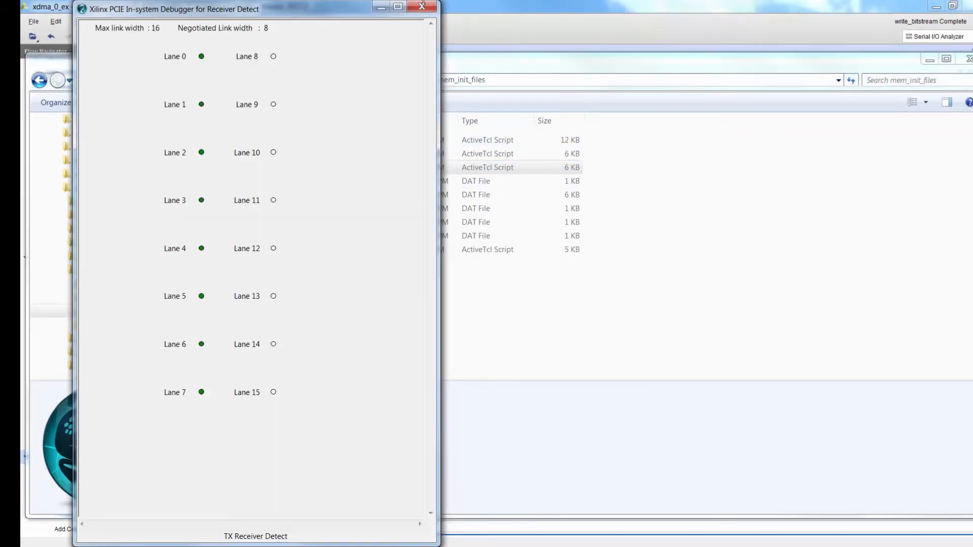
click(424, 7)
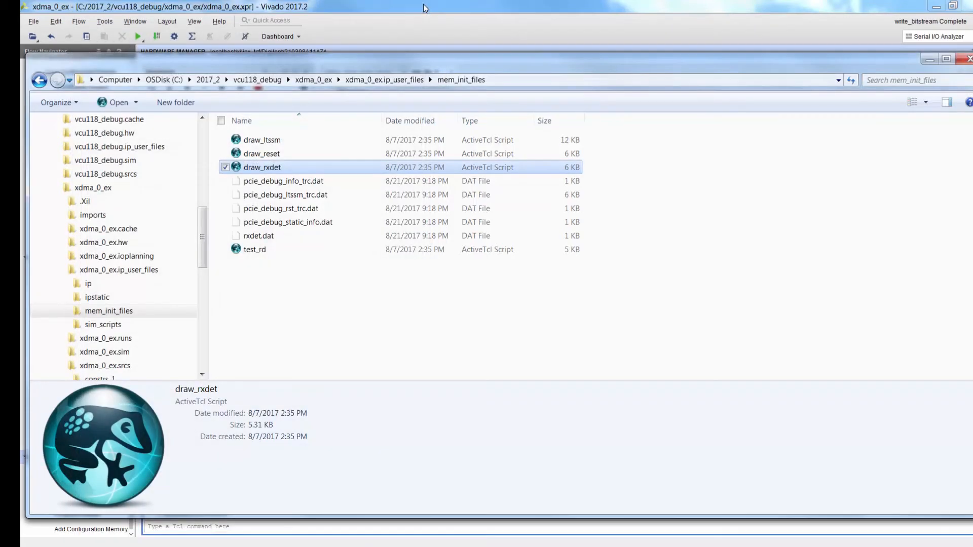
- Run draw_ltssm to view the link training state diagram, and close it and the file window to return to Vivado
double_click(269, 142)
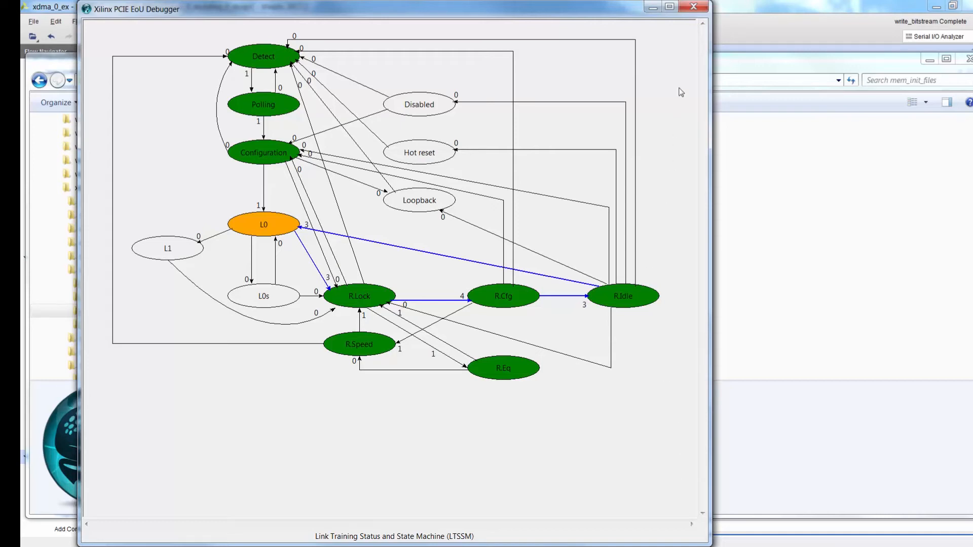
click(694, 6)
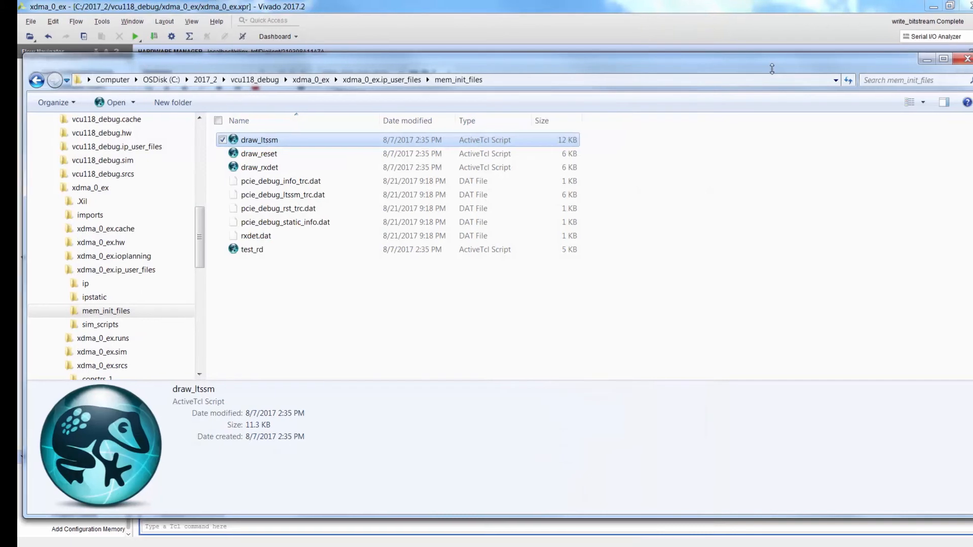
click(960, 62)
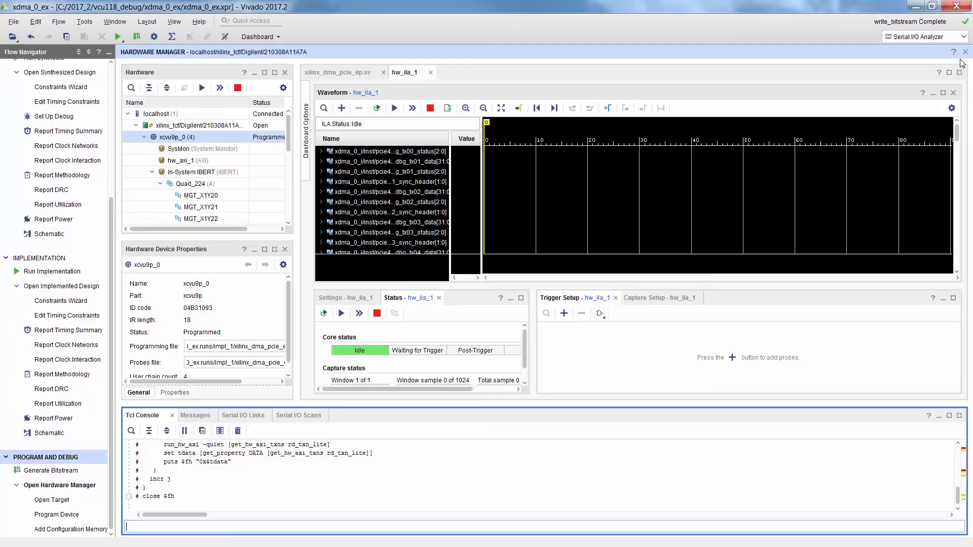
- Create and run a 2D full eye scan on Link 15 from the serial I/O links, keeping the default scan properties
click(242, 416)
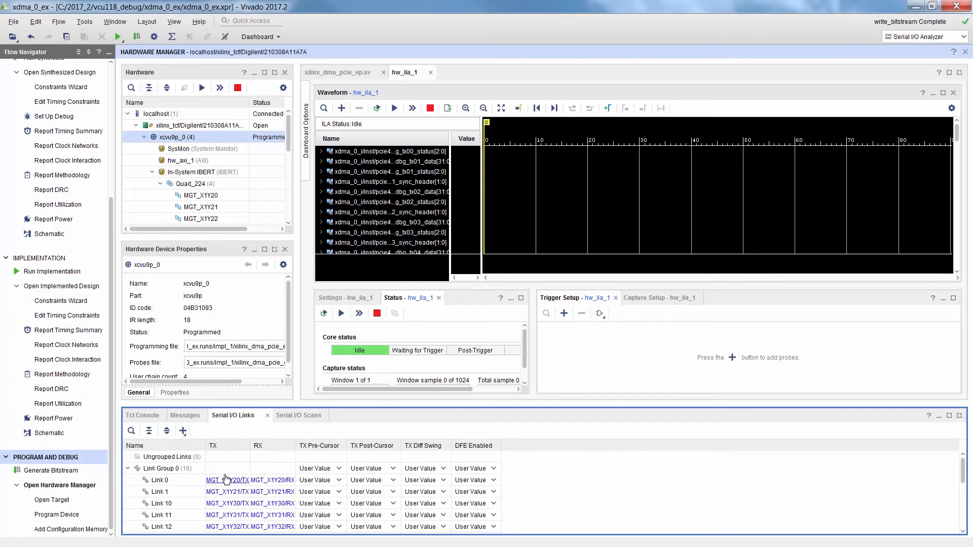
click(183, 431)
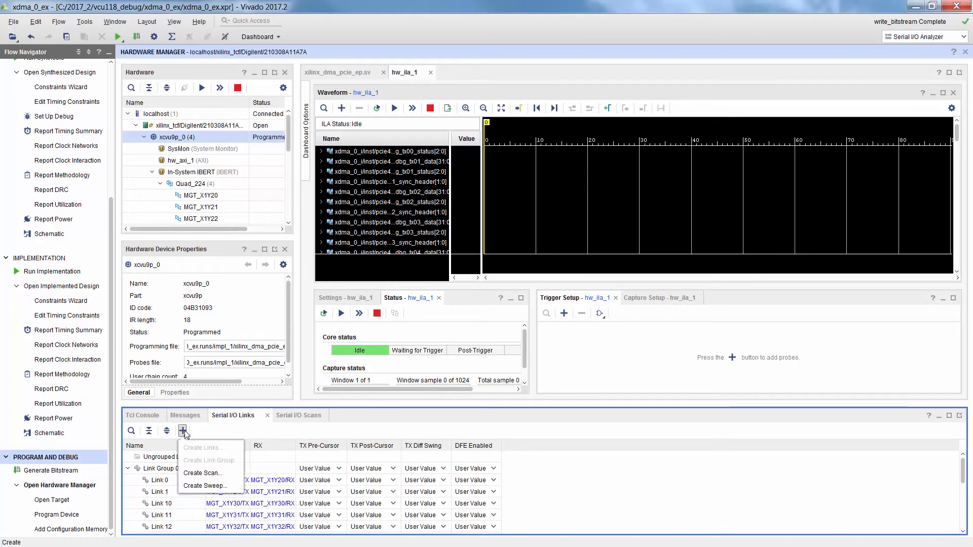
click(201, 473)
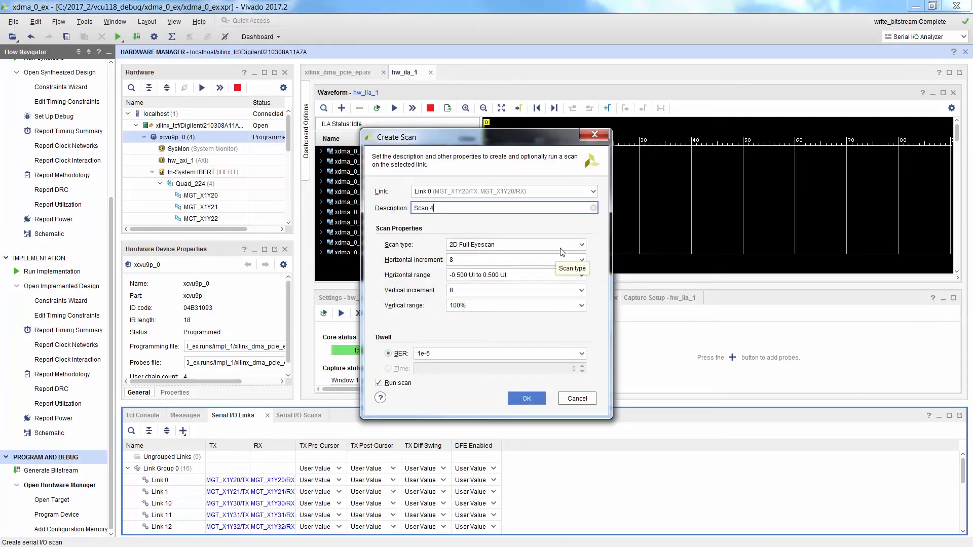
click(595, 191)
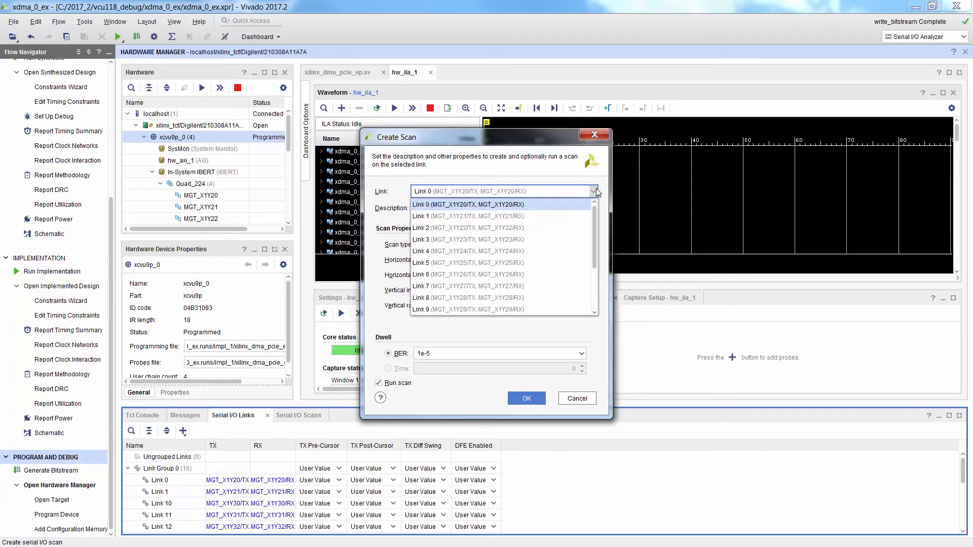
scroll(542, 254, down, 1)
scroll(536, 265, down, 1)
click(513, 309)
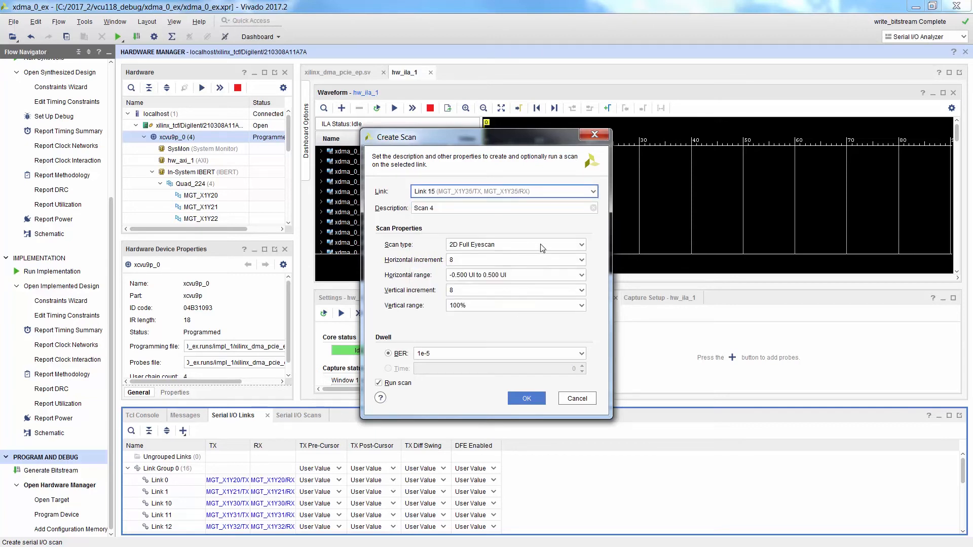
click(527, 398)
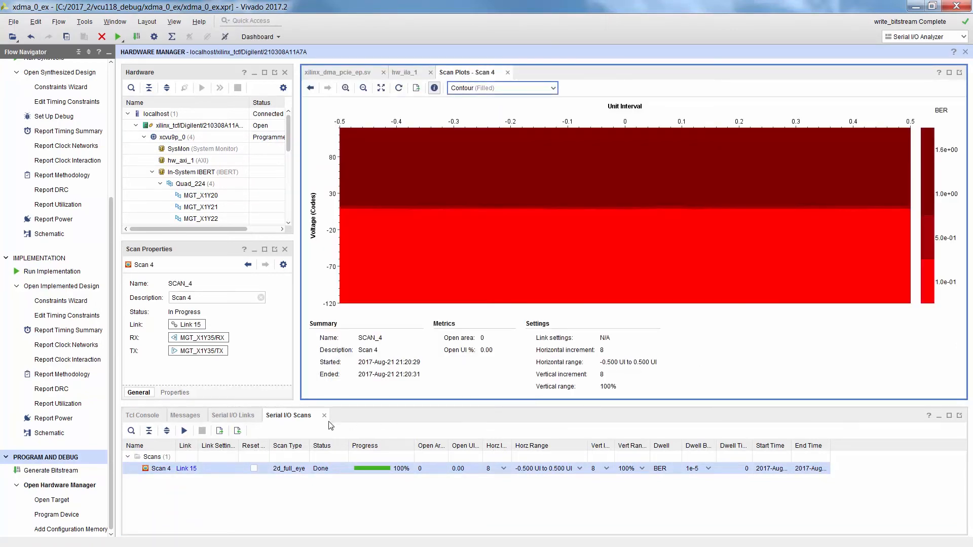
- Create and run a 2D full eye scan on Link 0 with the default scan properties
click(243, 417)
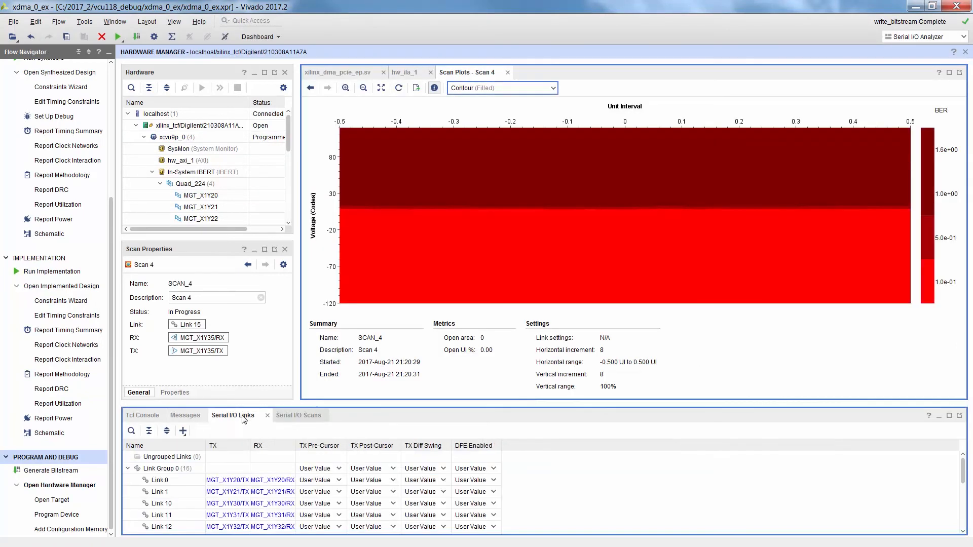
click(164, 482)
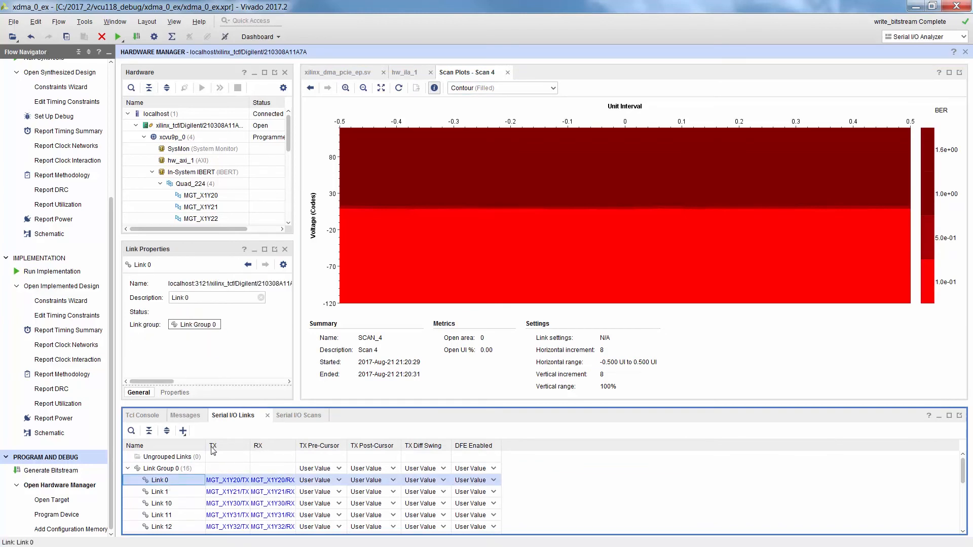
click(183, 431)
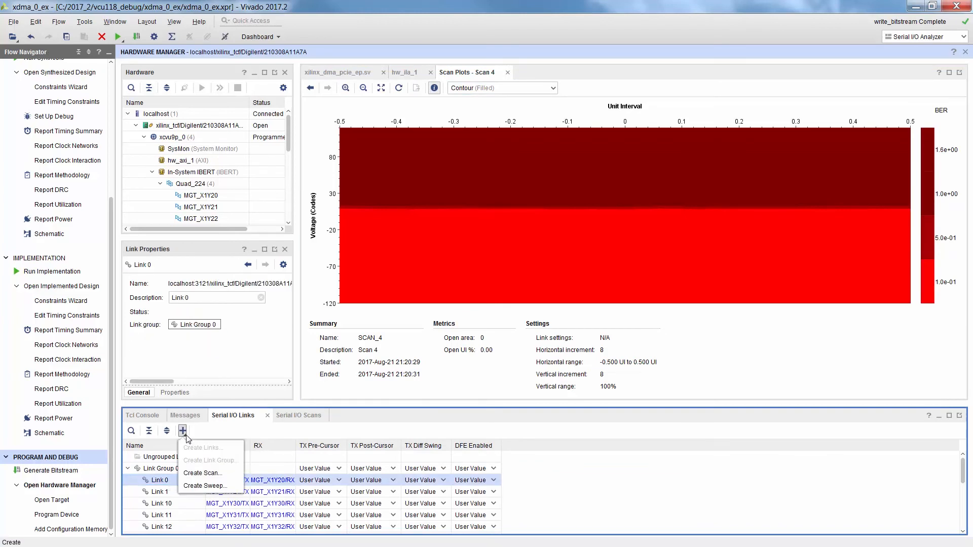
click(215, 475)
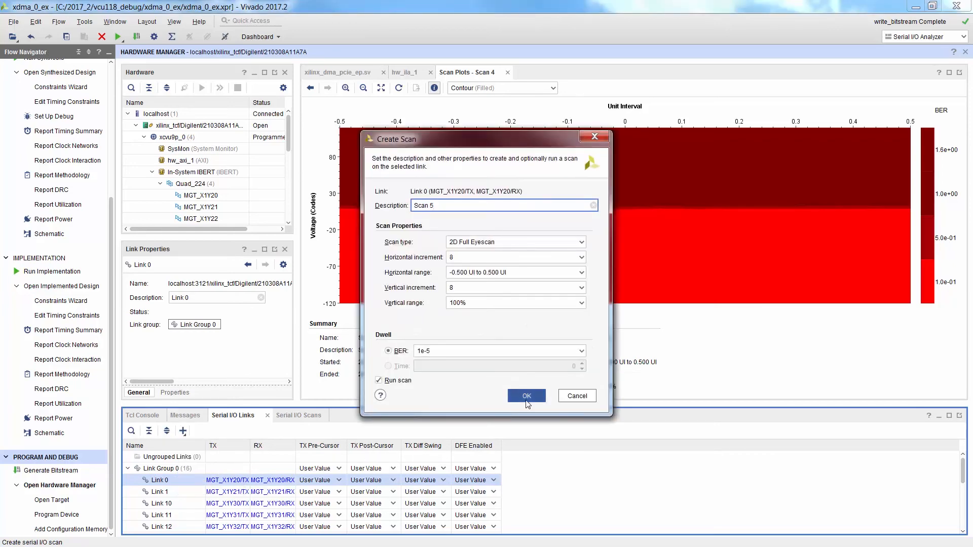
click(527, 397)
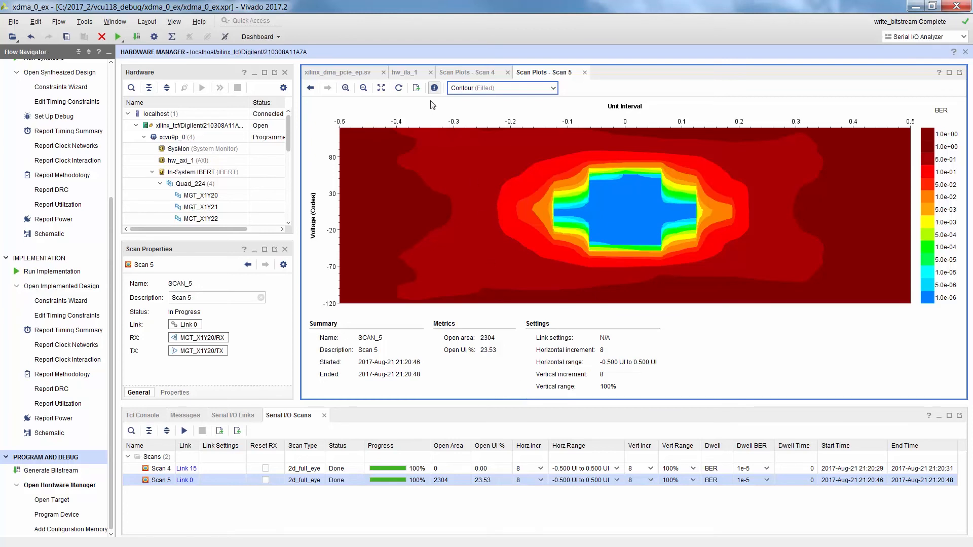
- Trigger hw_ila_1 immediately and examine the captured PCIe transmit data waveforms around sample 150
click(413, 75)
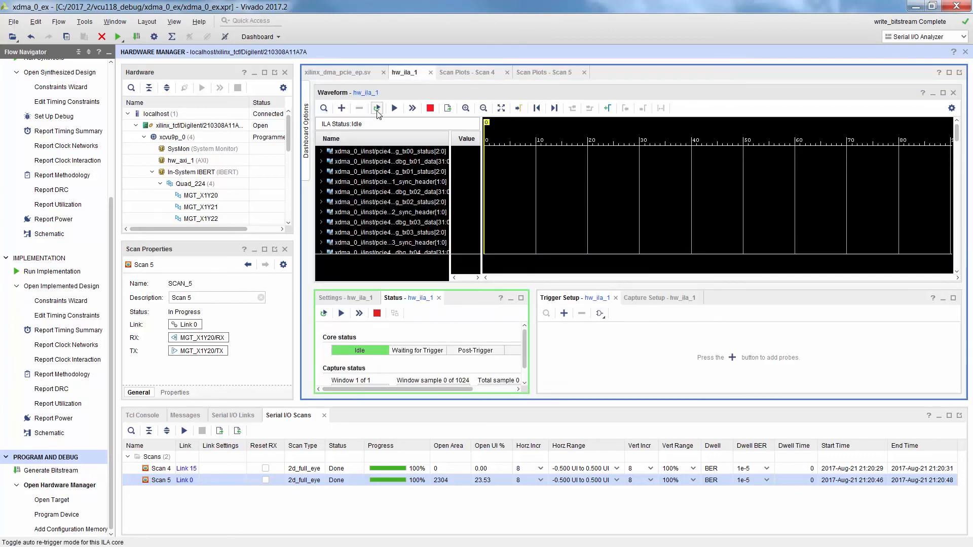
click(412, 108)
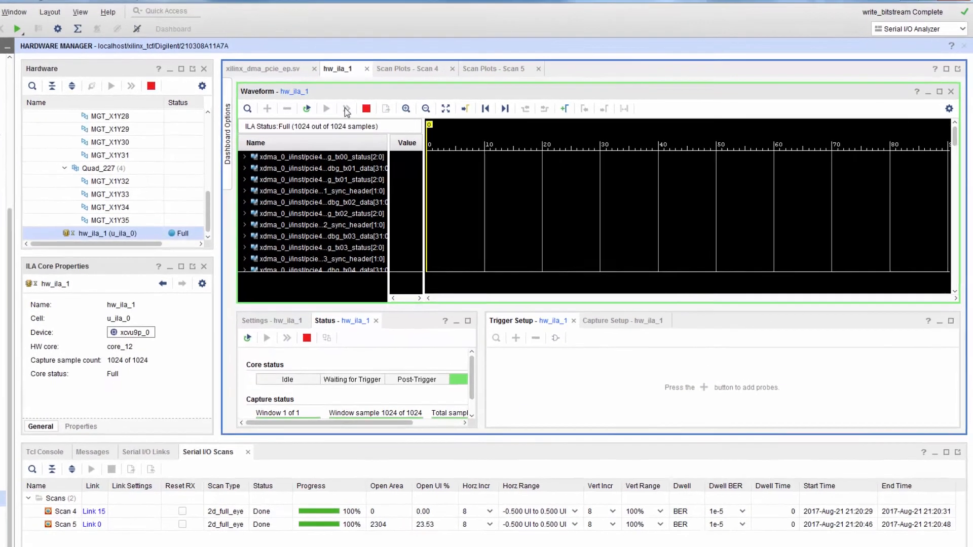
ctrl+scroll(493, 269, down, 4)
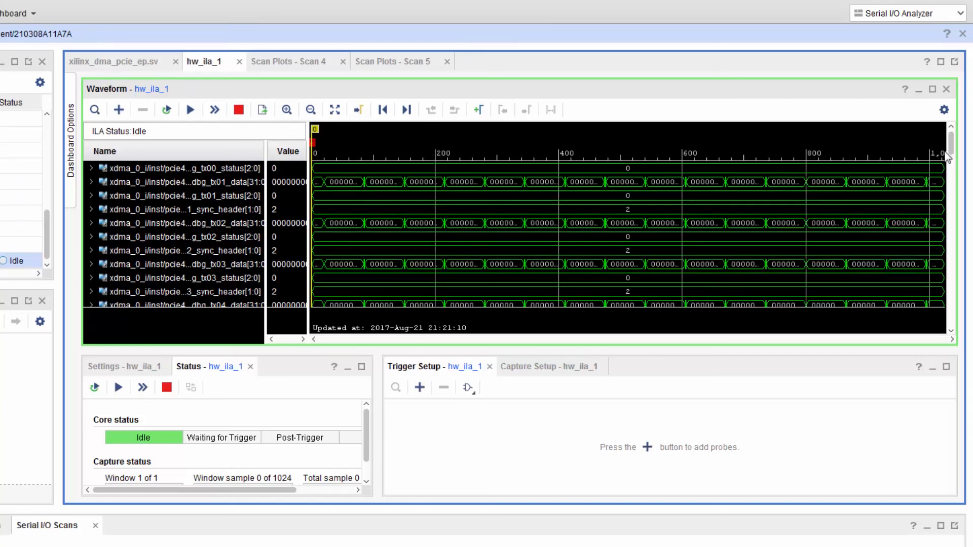
scroll(954, 147, down, 5)
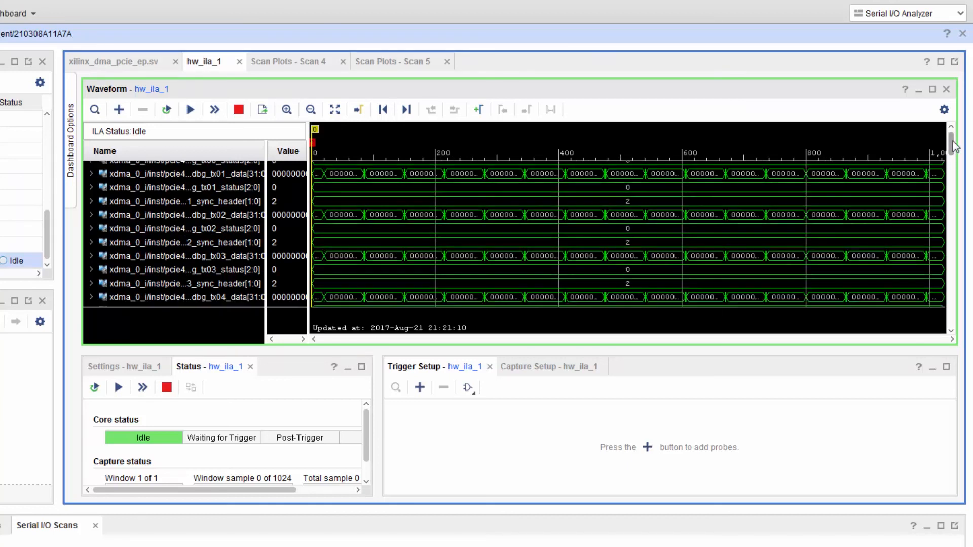
drag(391, 232, 416, 244)
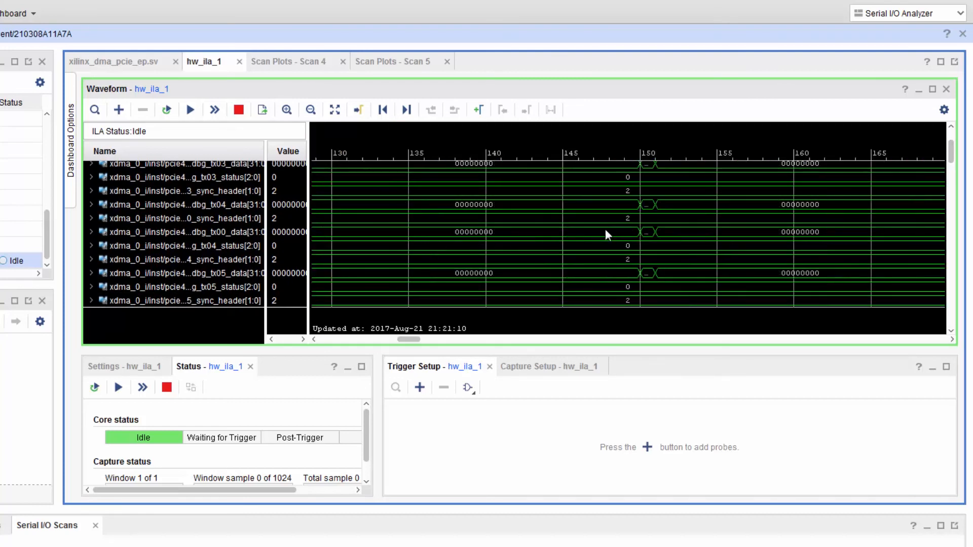
drag(605, 229, 687, 254)
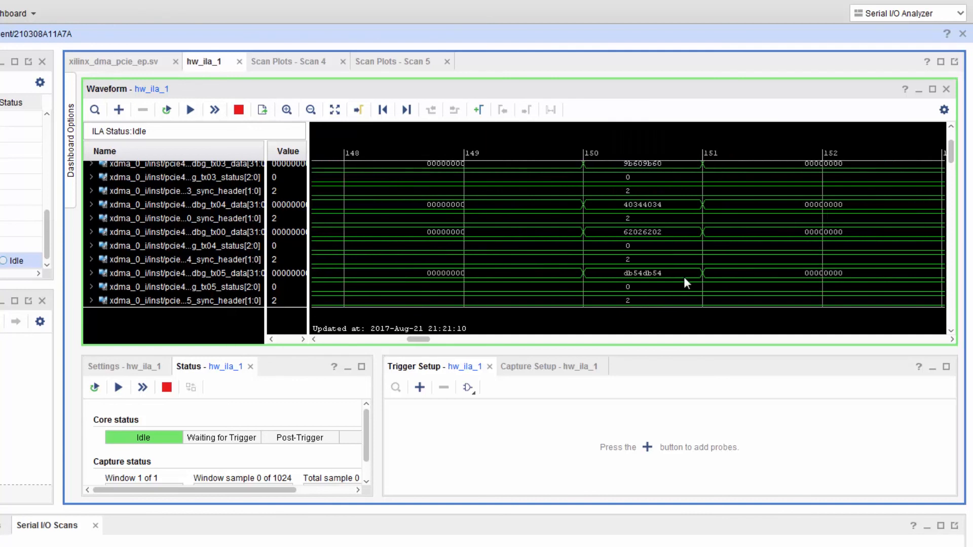